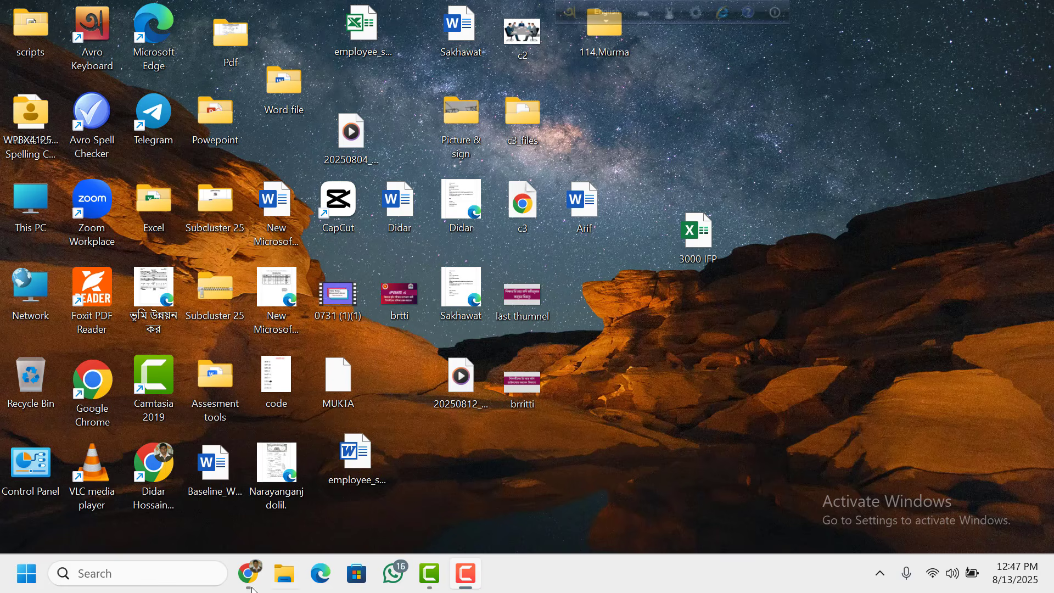
Bring up the Citizen Portal in Chrome and choose typhoid registration from the নিবন্ধন করুন menu.
left_click(244, 482)
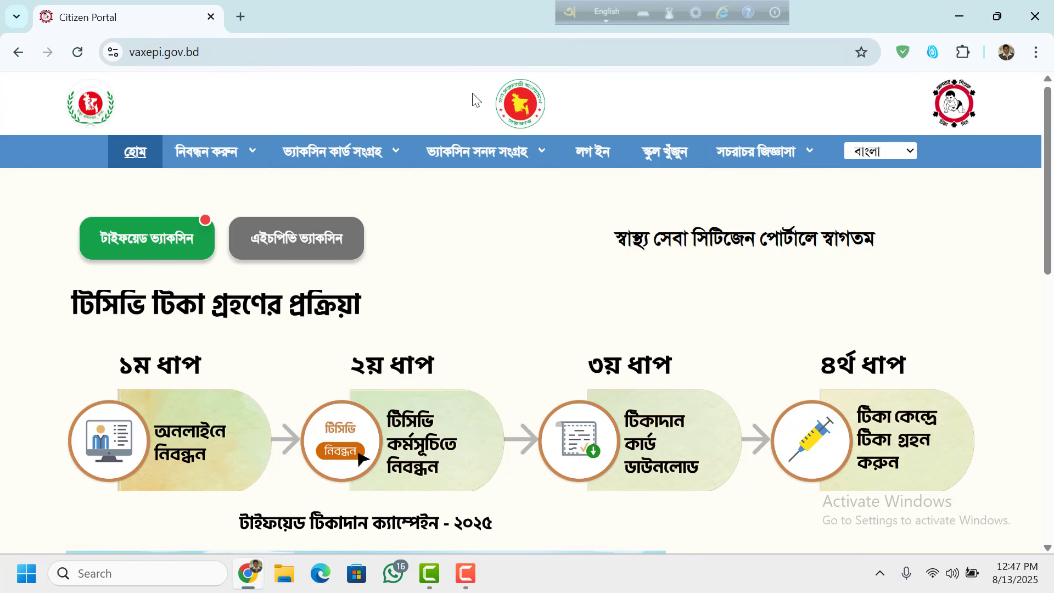
left_click_drag(551, 279, 292, 246)
left_click(564, 276)
left_click(252, 157)
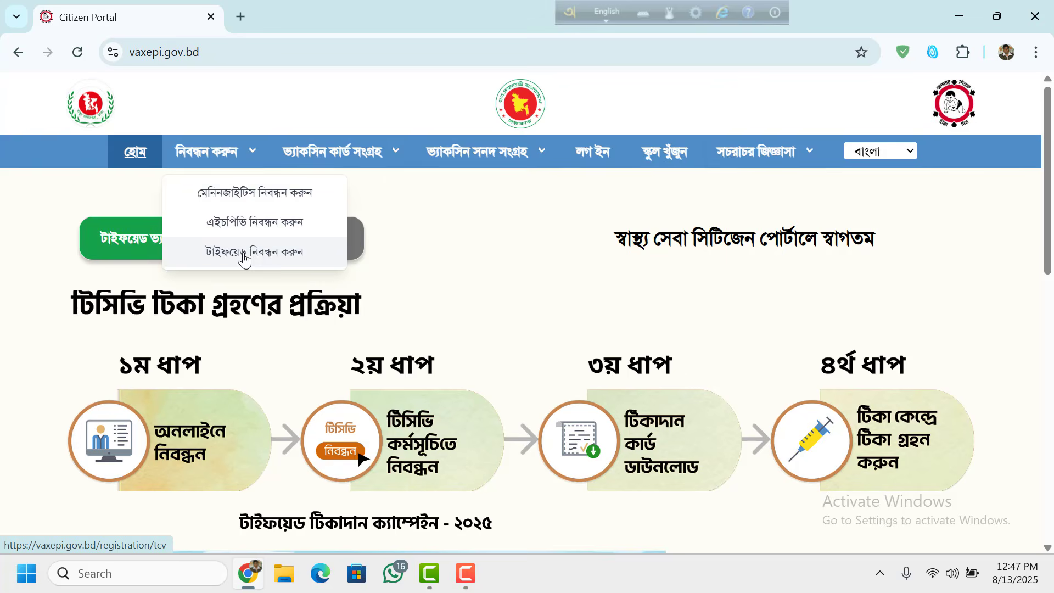
left_click(244, 253)
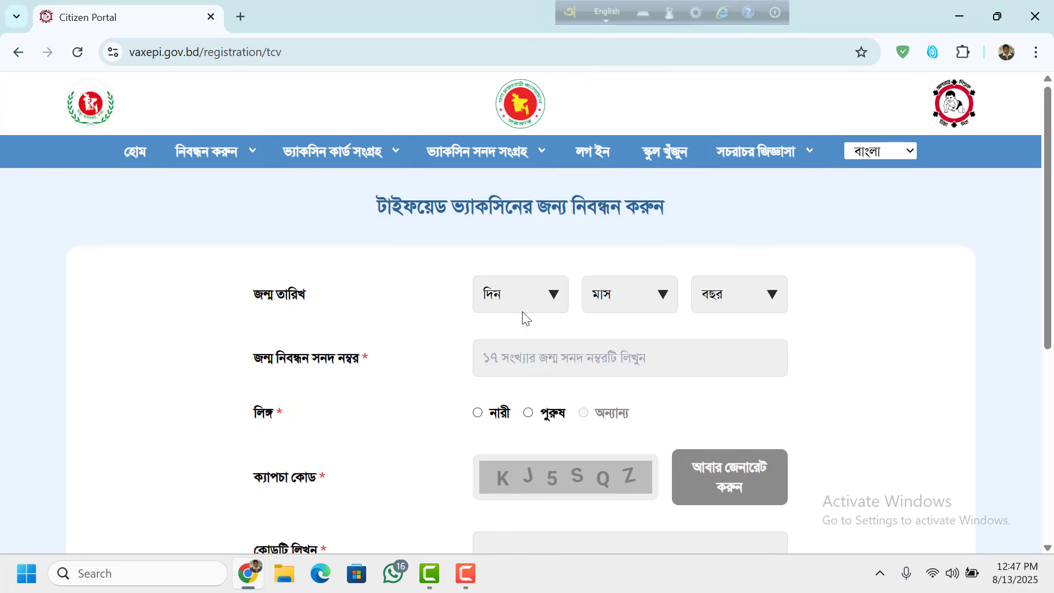
Start picking the birth day and month, returning from a school finder page opened by mistake.
left_click(552, 298)
scroll(506, 174, "down", 3)
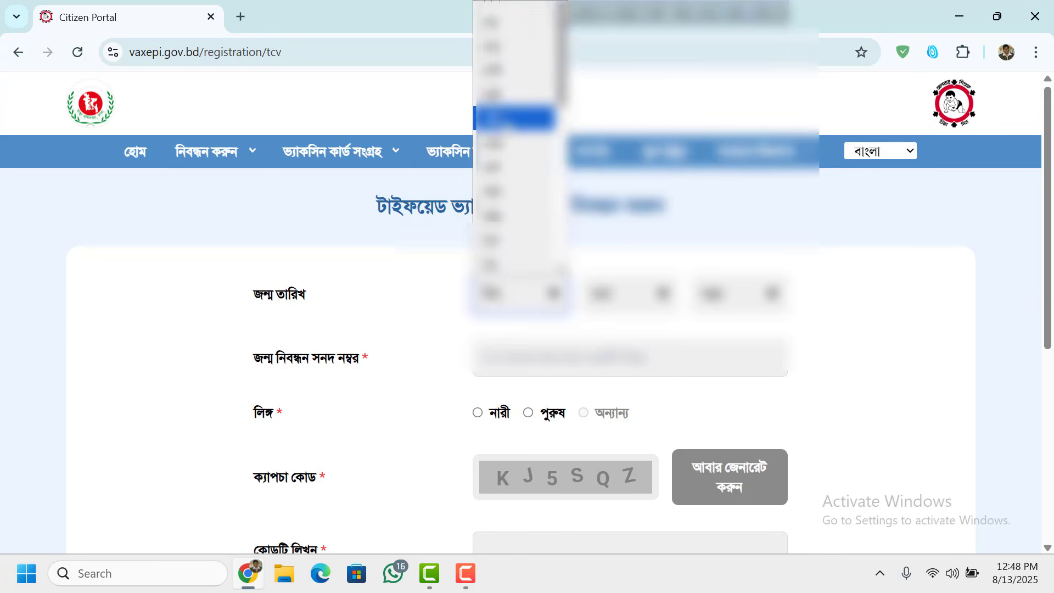
left_click(514, 117)
left_click(648, 297)
scroll(631, 189, "down", 1)
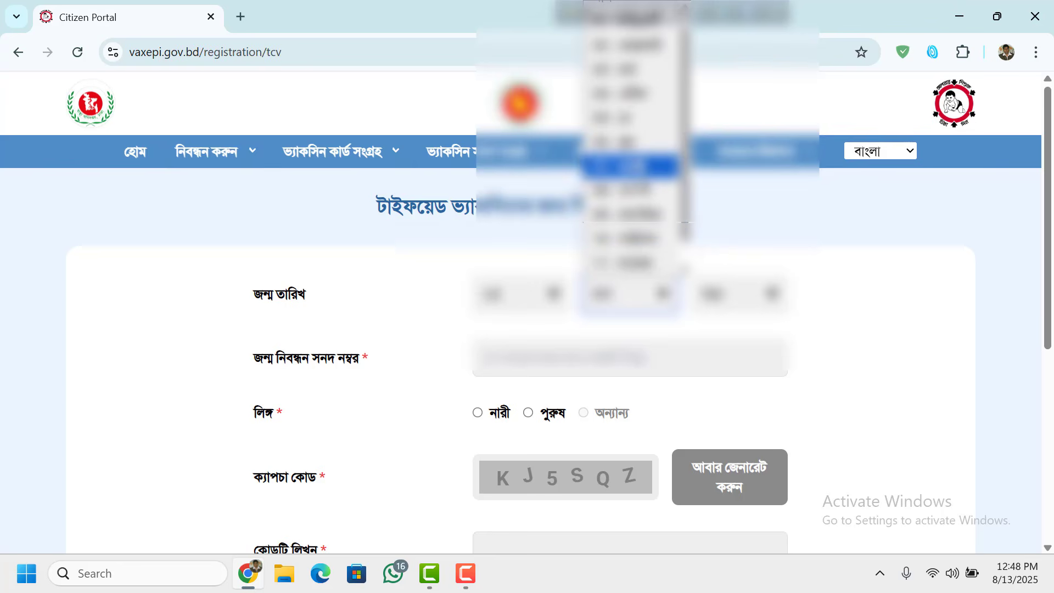
left_click(638, 143)
left_click(637, 146)
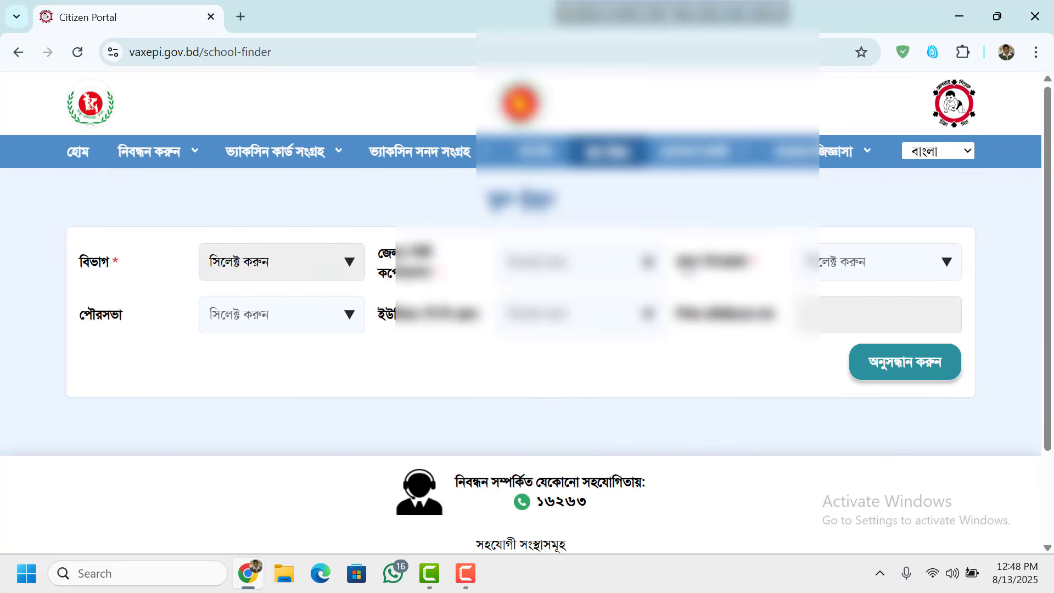
left_click(17, 52)
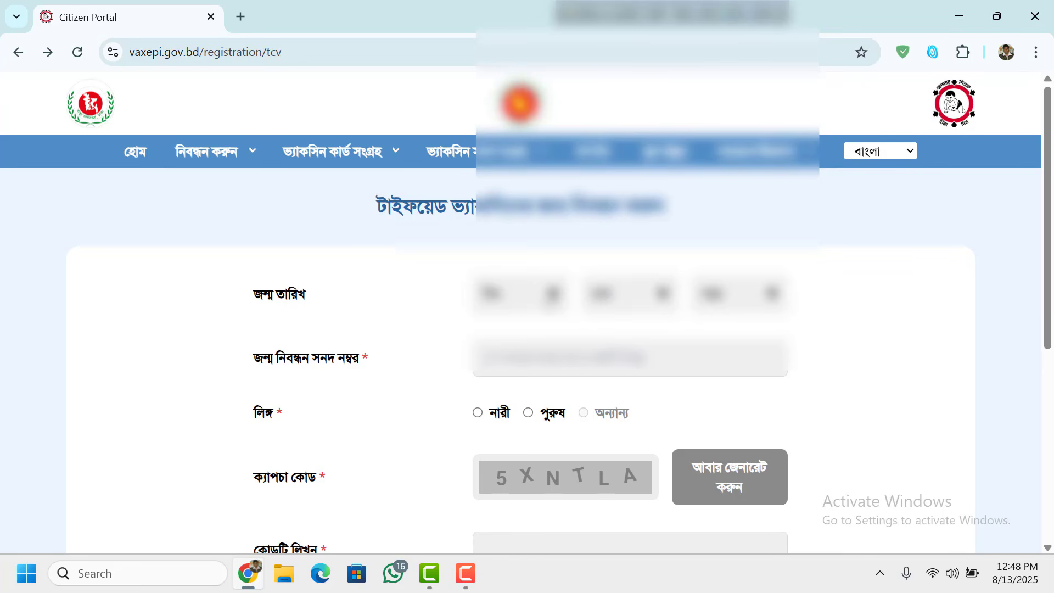
Choose the child's birth day, month and year from the dropdowns.
left_click(519, 293)
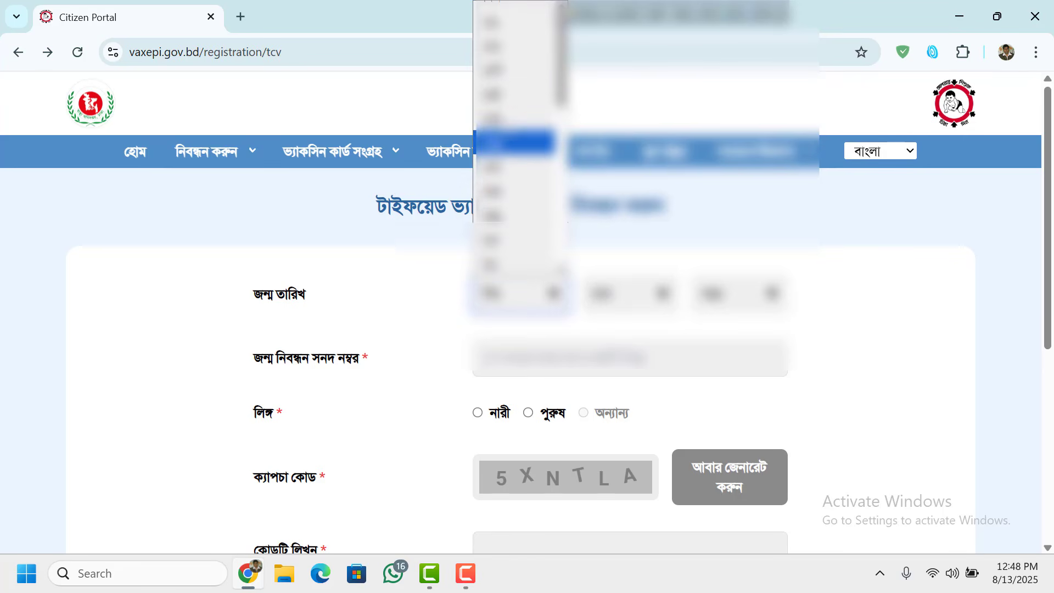
left_click(515, 118)
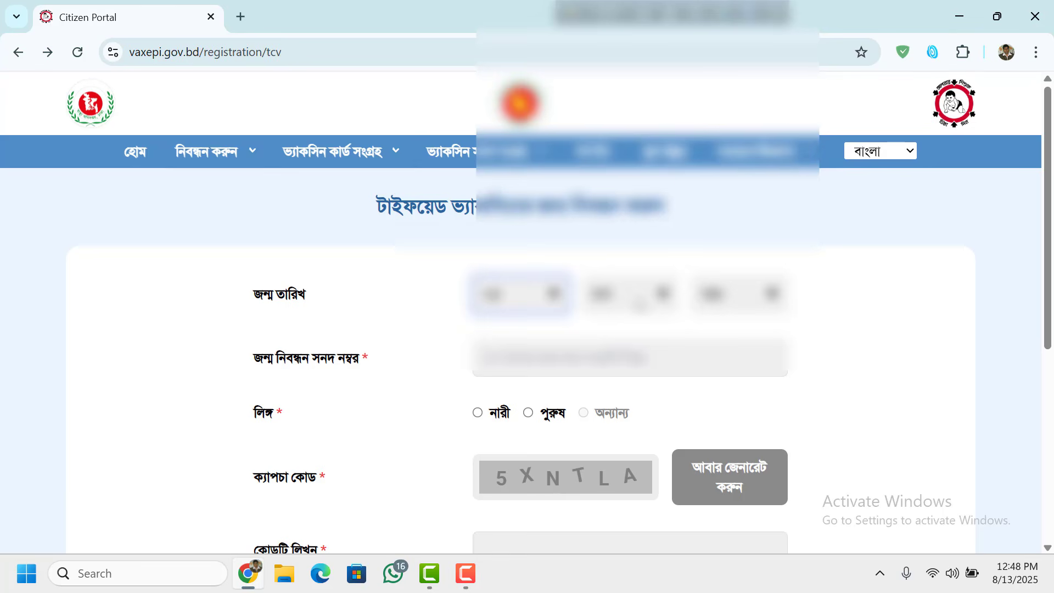
left_click(637, 296)
left_click(630, 141)
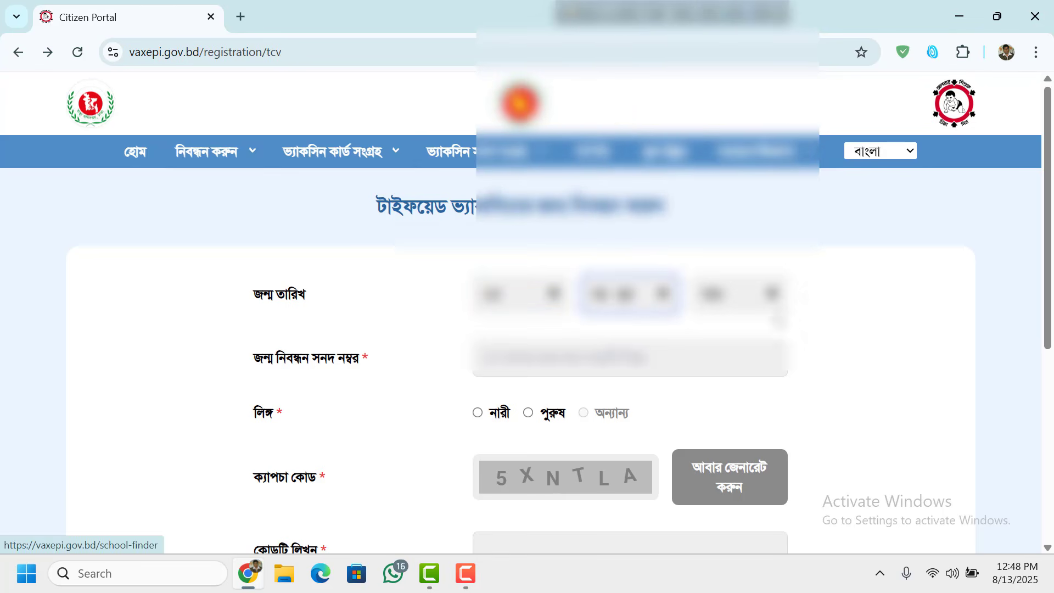
left_click(735, 295)
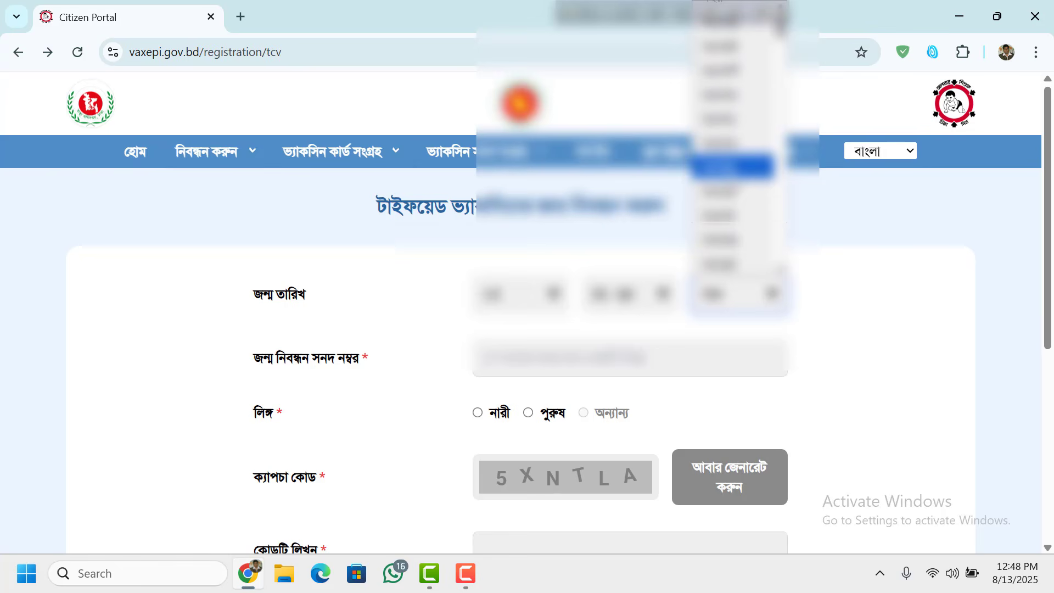
left_click(731, 166)
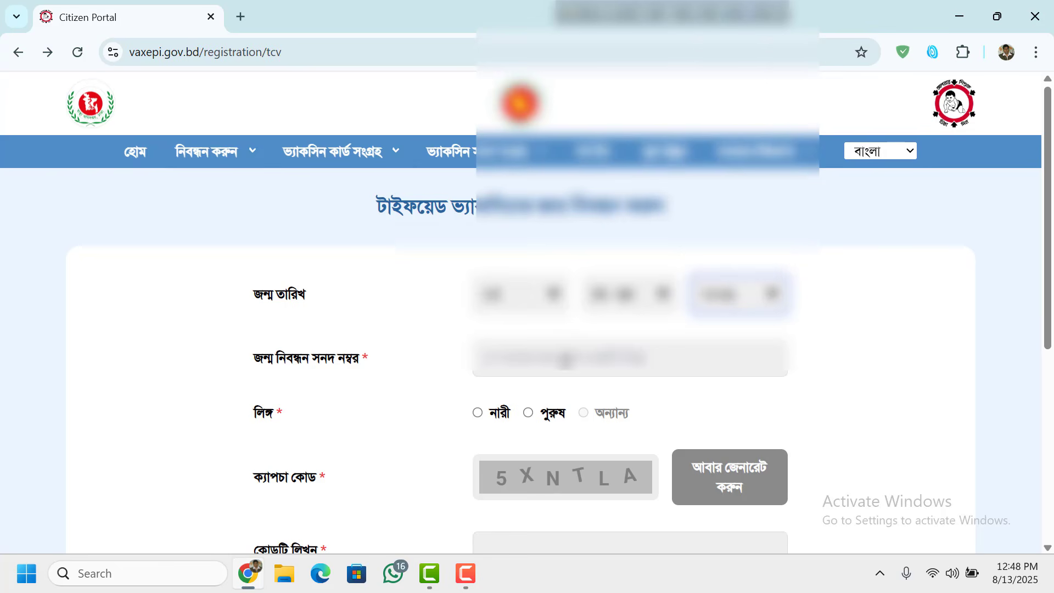
Paste the birth registration number and set the gender to নারী.
left_click(566, 359)
key("ctrl+v")
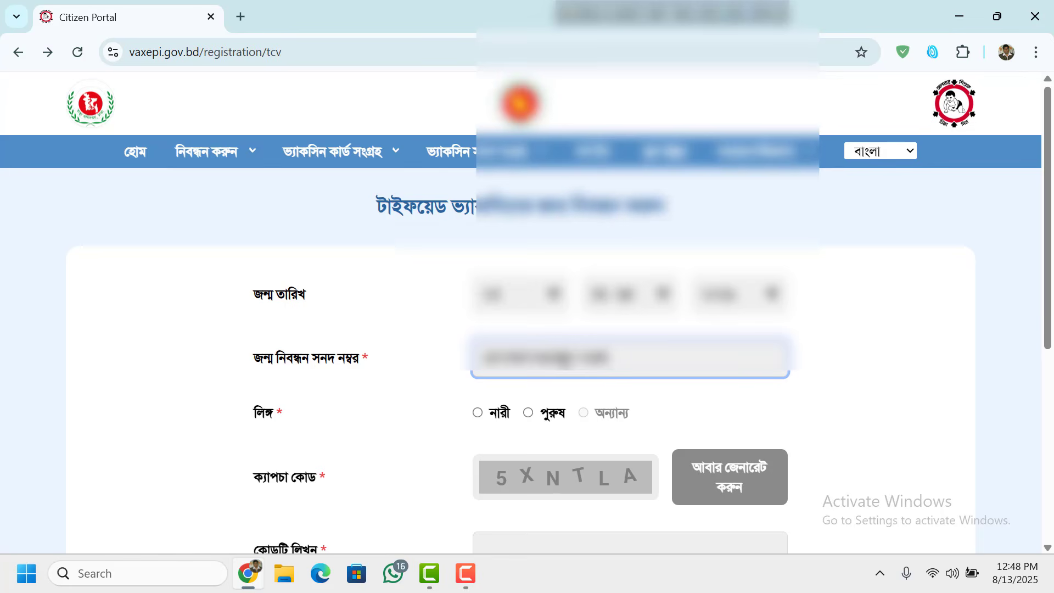
left_click(478, 413)
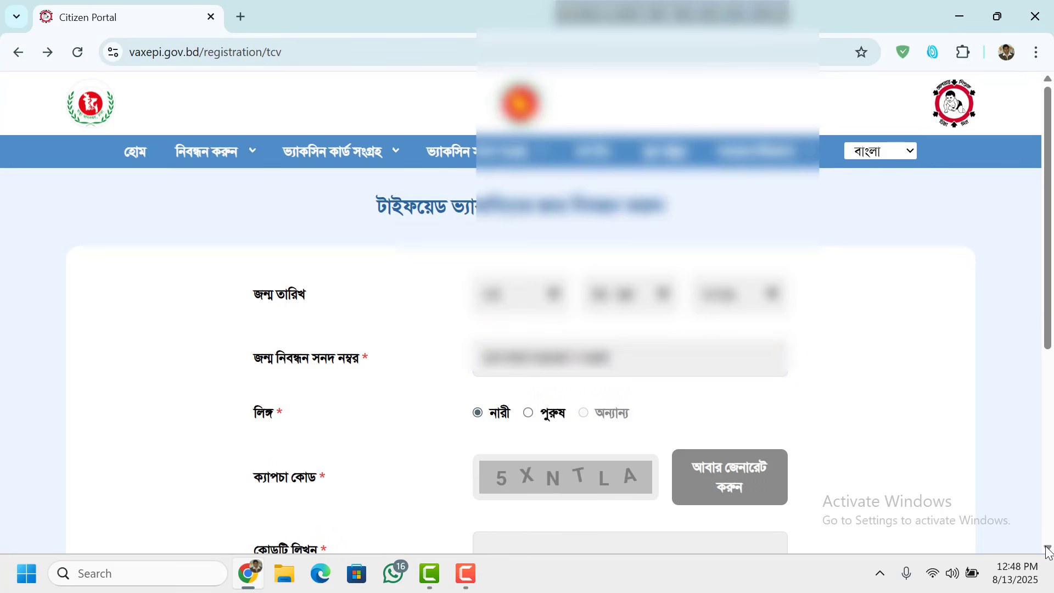
scroll(1048, 550, "down", 3)
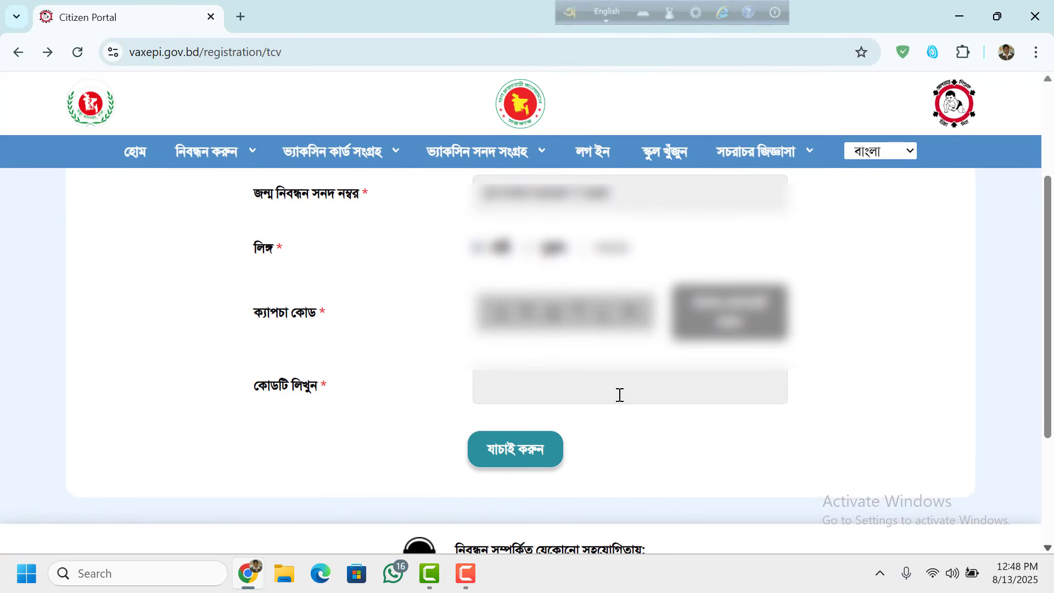
Enter the captcha as 5XNTLA in capitals and submit it with যাচাই করুন.
left_click(619, 395)
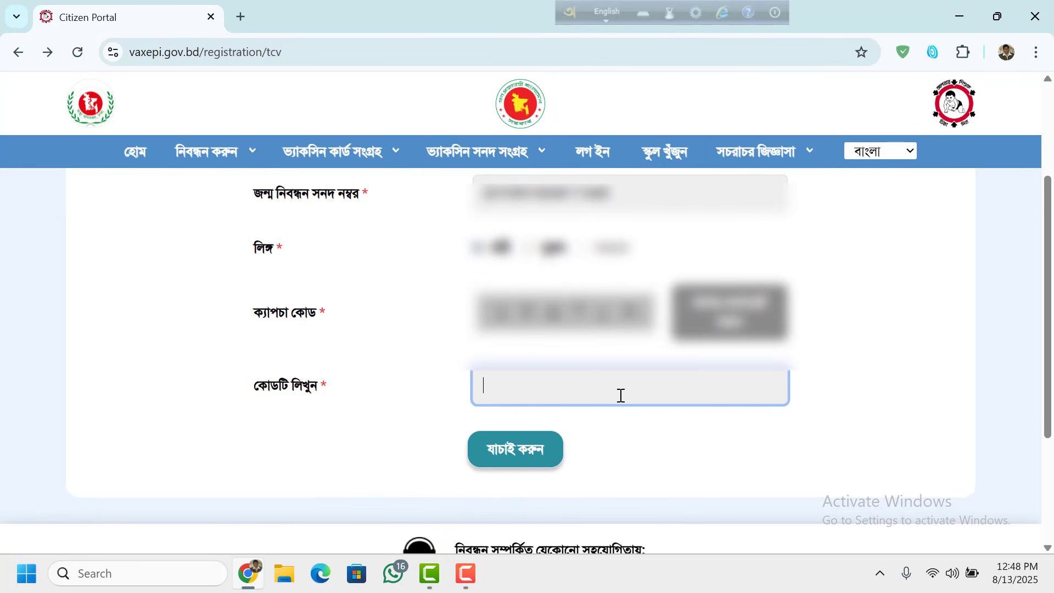
type("5xn")
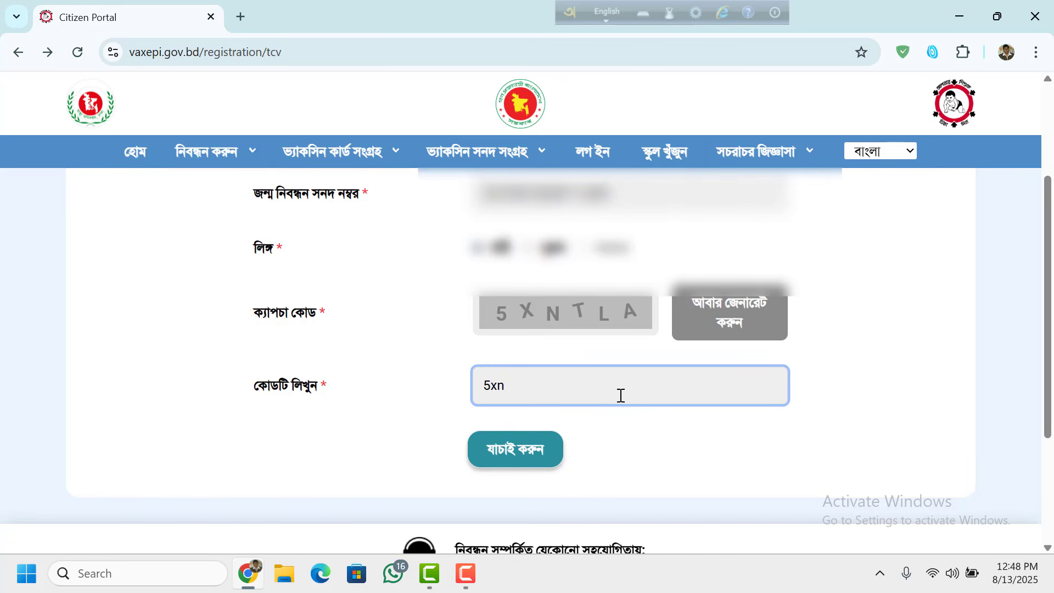
type("tla")
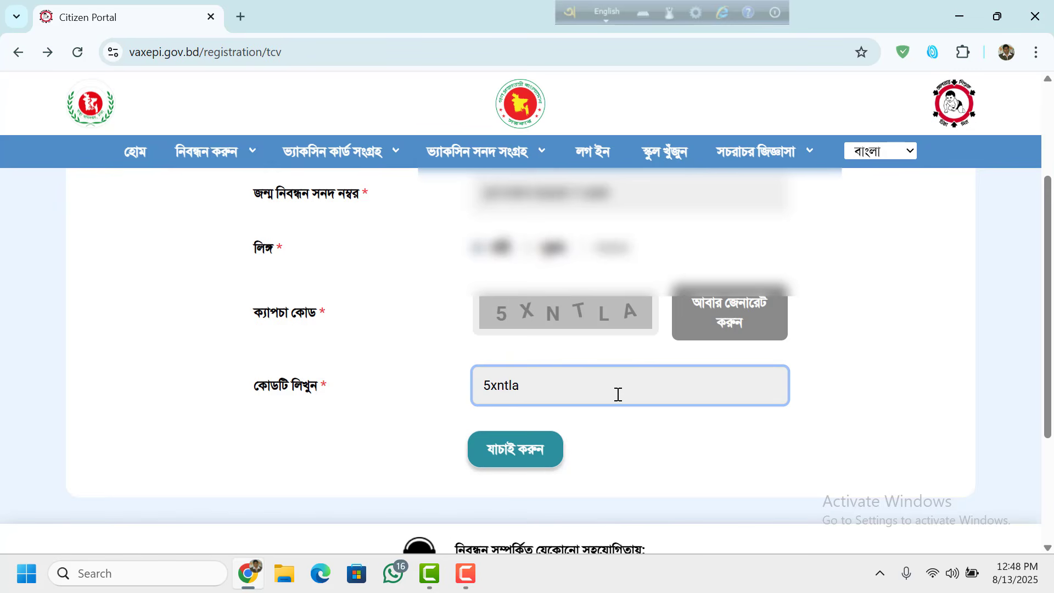
key("BackSpace")
key("Caps_Lock")
type("NTLA")
left_click(516, 459)
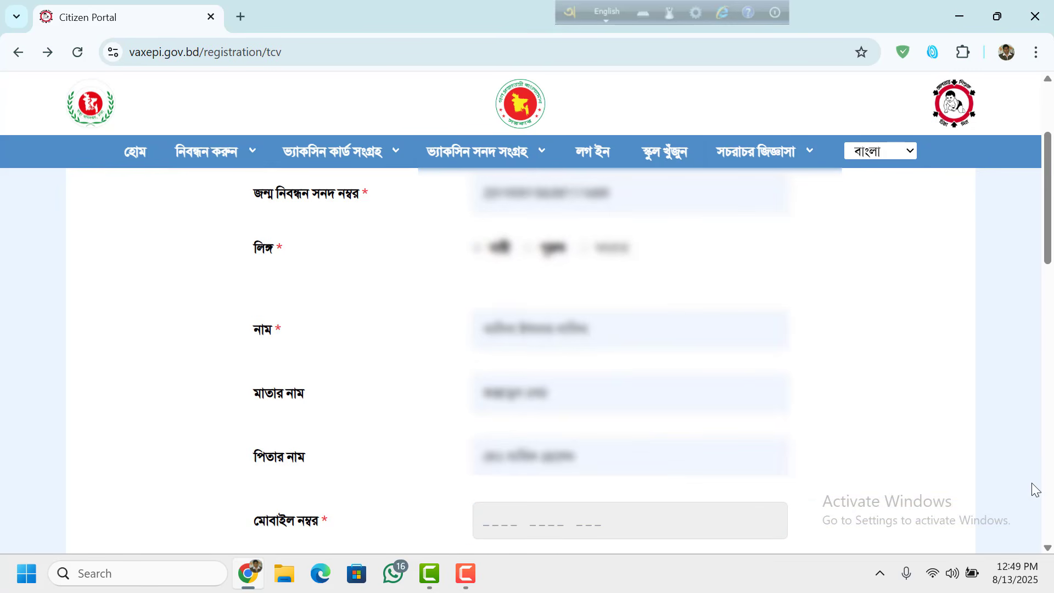
Scroll down the verified form and enter the mobile number in the মোবাইল নম্বর field.
left_click(1048, 547)
left_click(1049, 547)
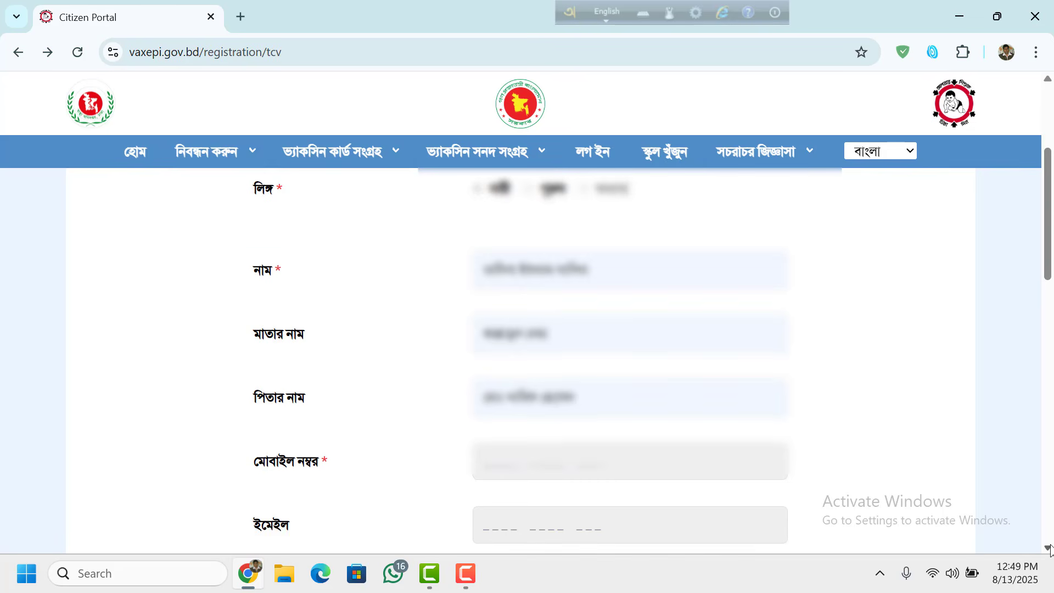
left_click(1050, 547)
left_click(1049, 547)
left_click(1049, 547)
left_click(1049, 546)
left_click(1050, 547)
left_click(1050, 547)
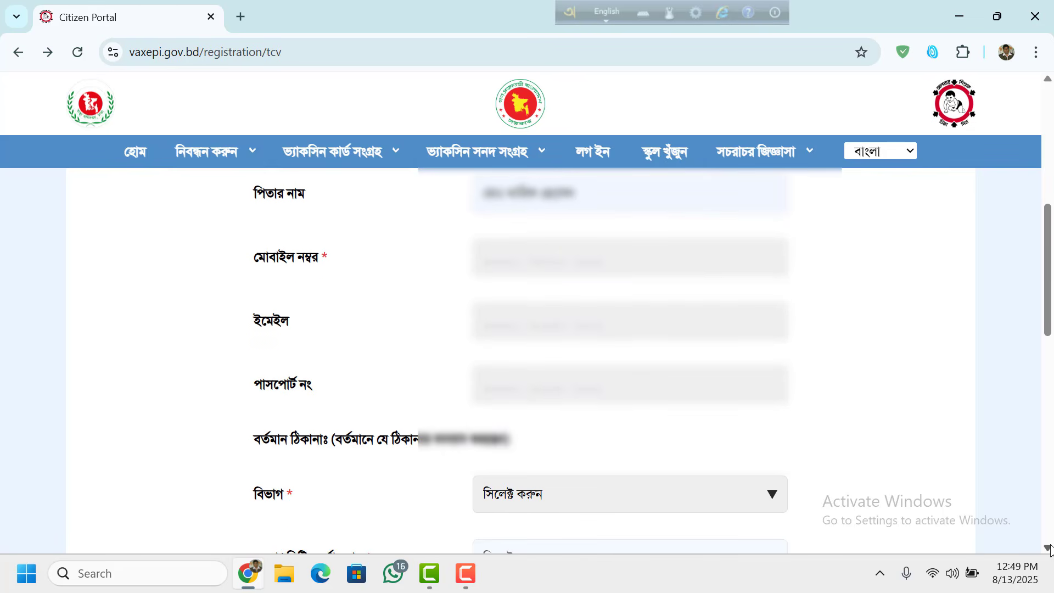
left_click(1050, 547)
left_click(611, 232)
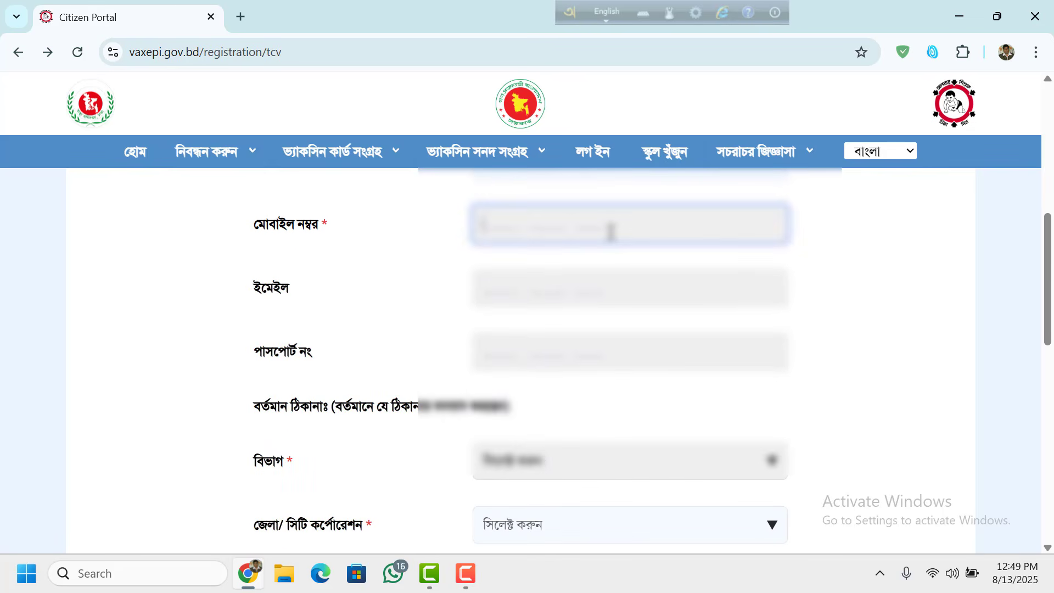
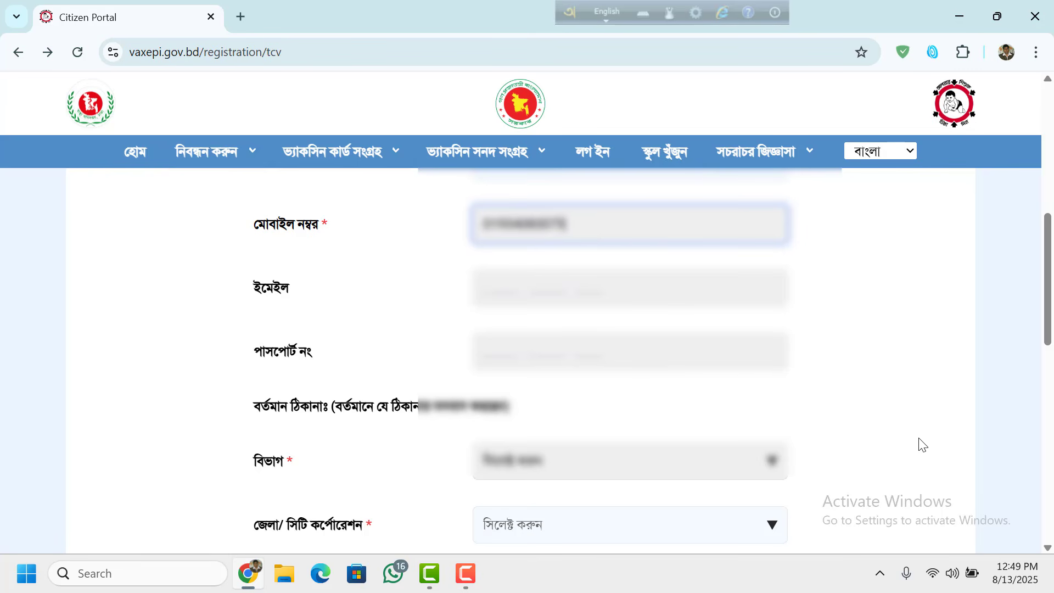
left_click_drag(1046, 549, 1046, 548)
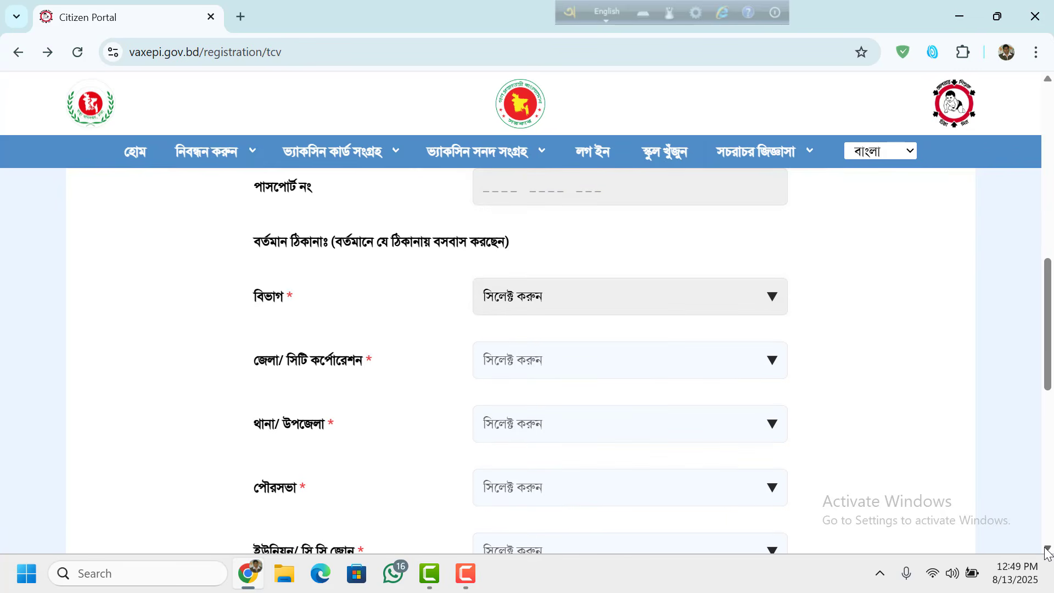
Set Division DHAKA, District MUNSHIGANJ and Upazila MUNSHIGANJ SADAR.
left_click(670, 285)
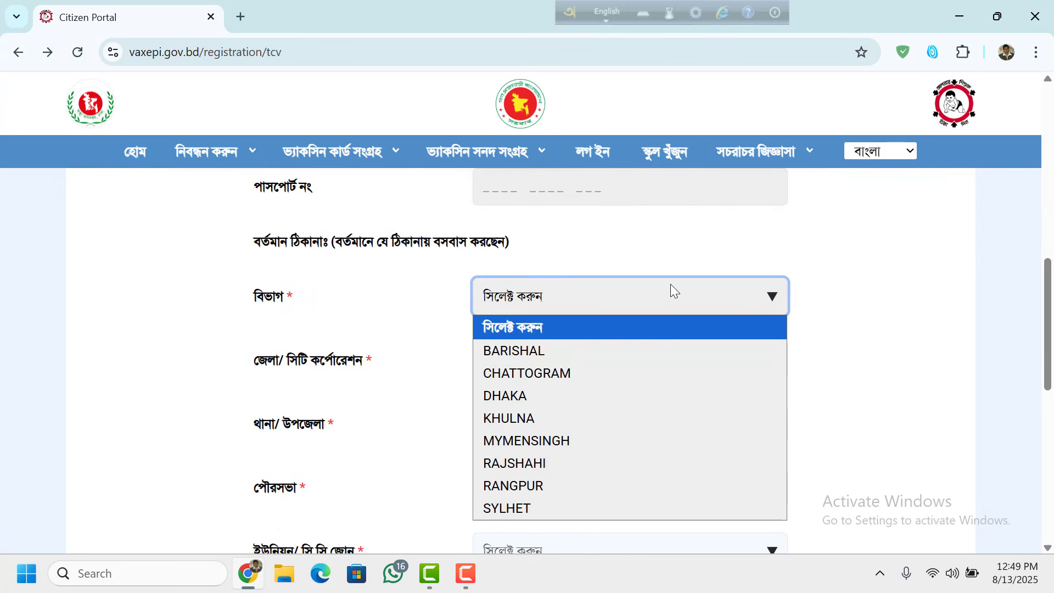
left_click(550, 396)
left_click(588, 362)
left_click(588, 361)
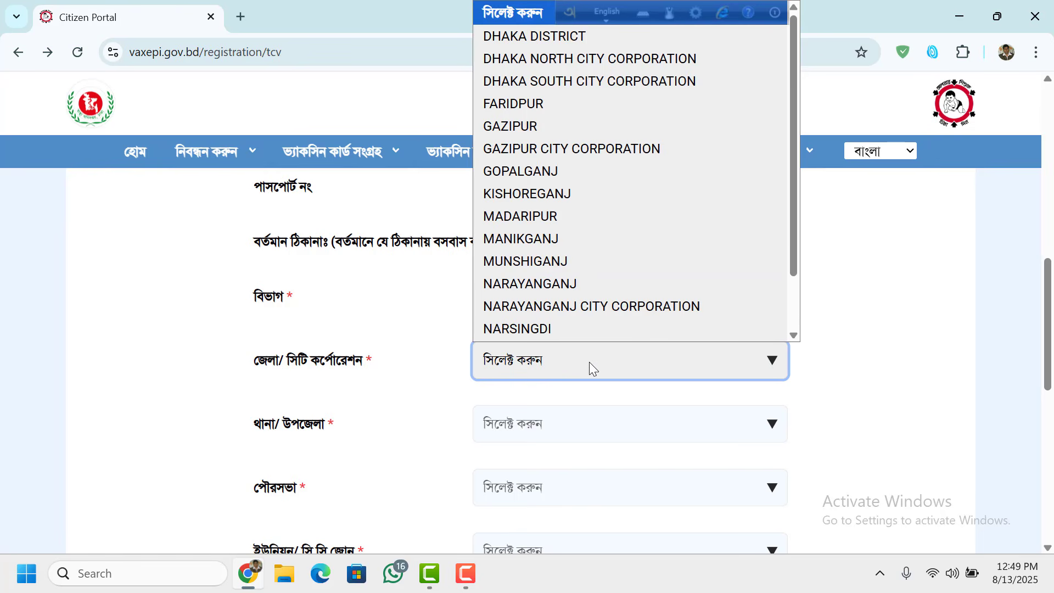
scroll(553, 275, "down", 2)
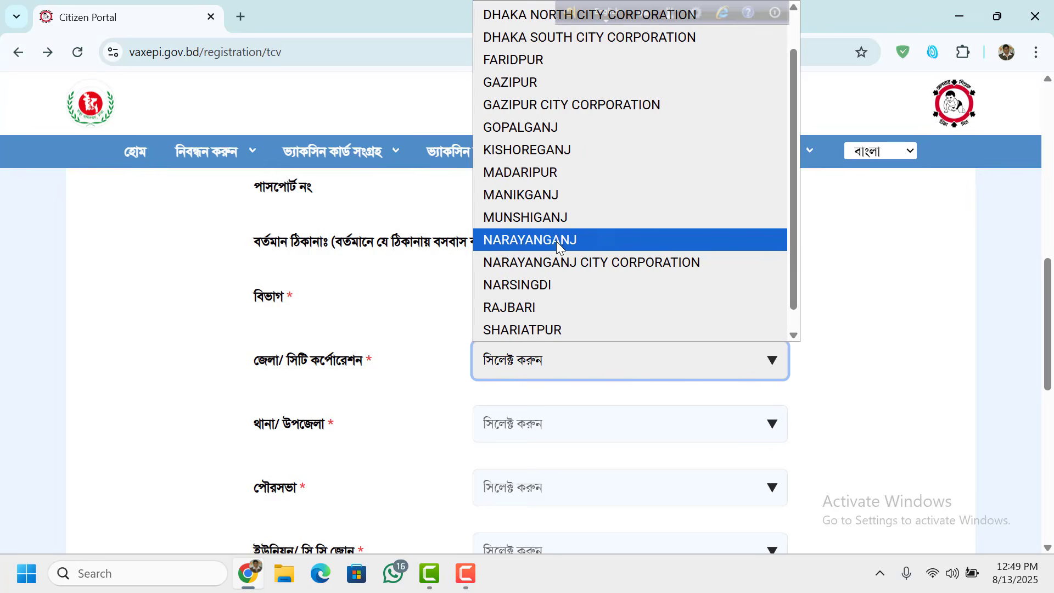
left_click(554, 217)
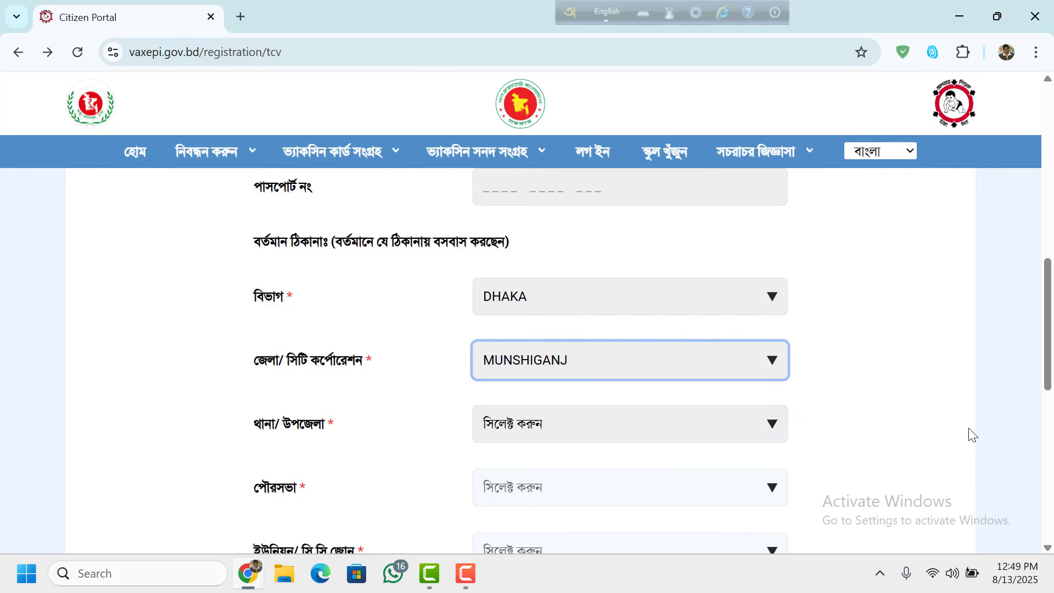
left_click(730, 414)
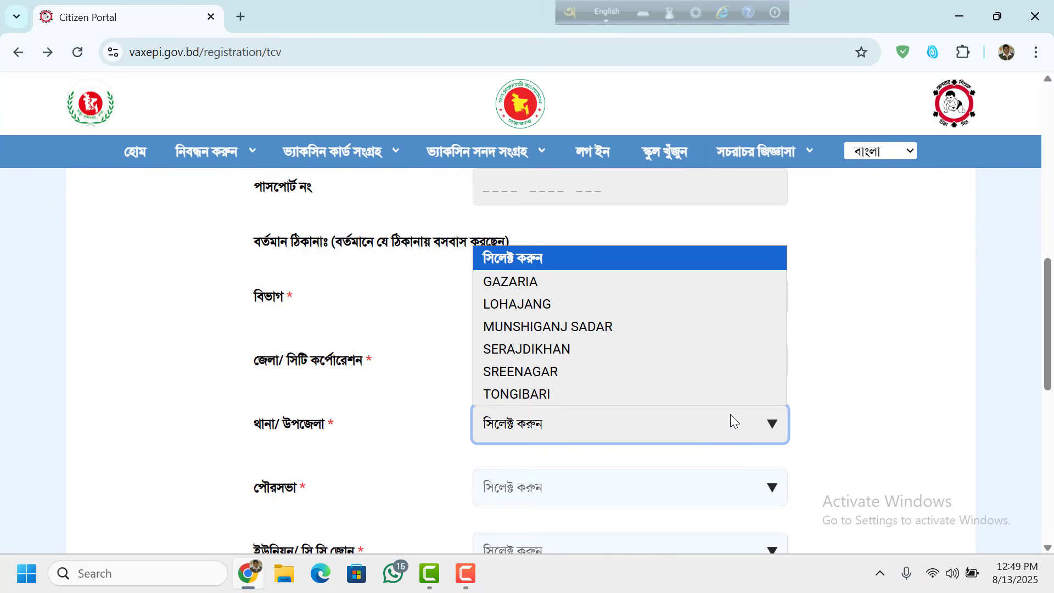
left_click(591, 327)
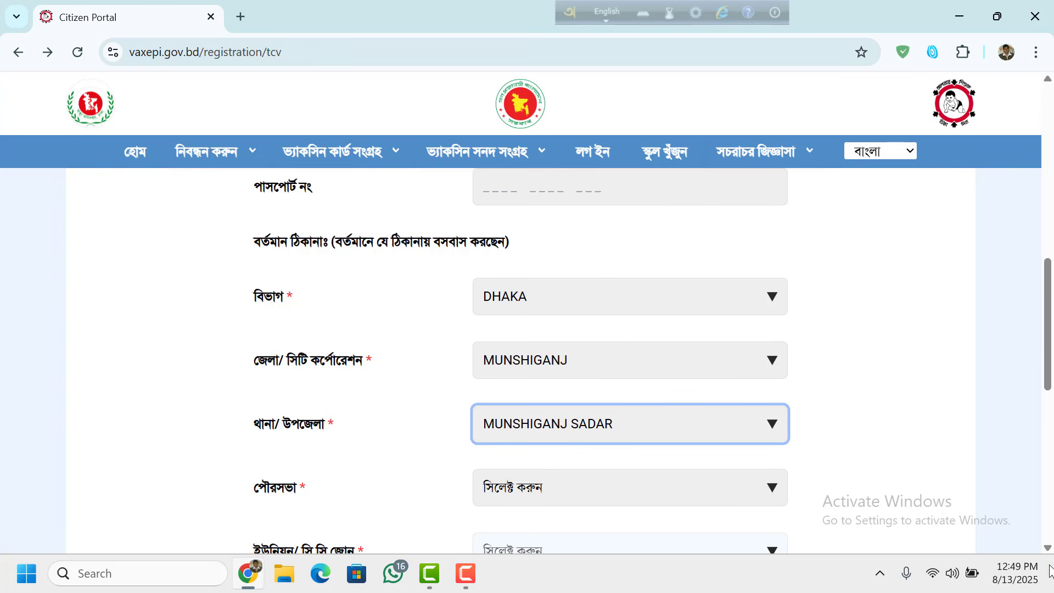
Set Pourashava No Paurasava, Union SHILAI, Ward WARD 3 and village PURBORAKH.
scroll(1049, 549, "down", 3)
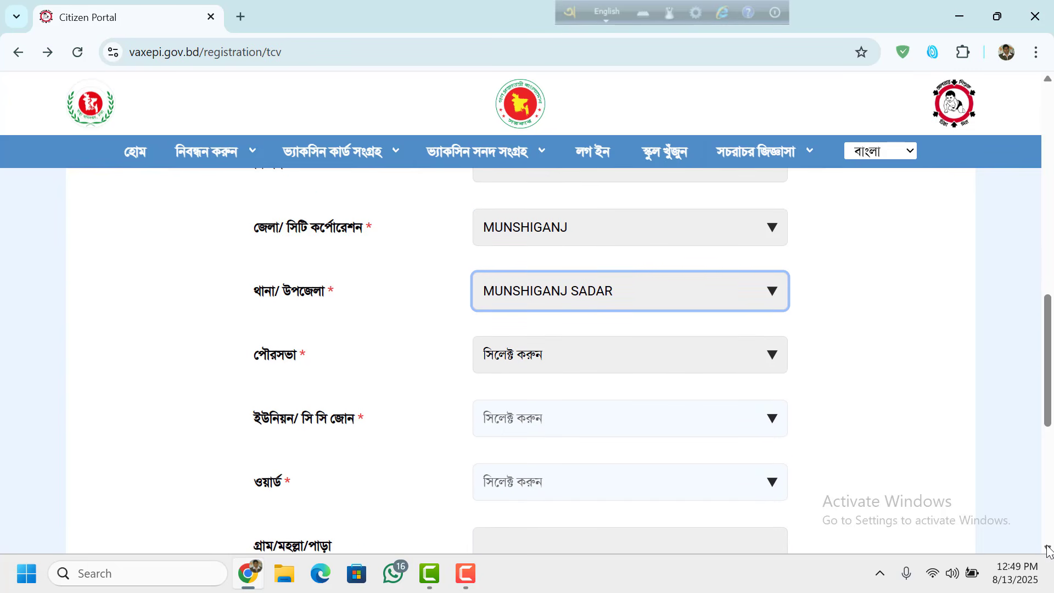
left_click(650, 295)
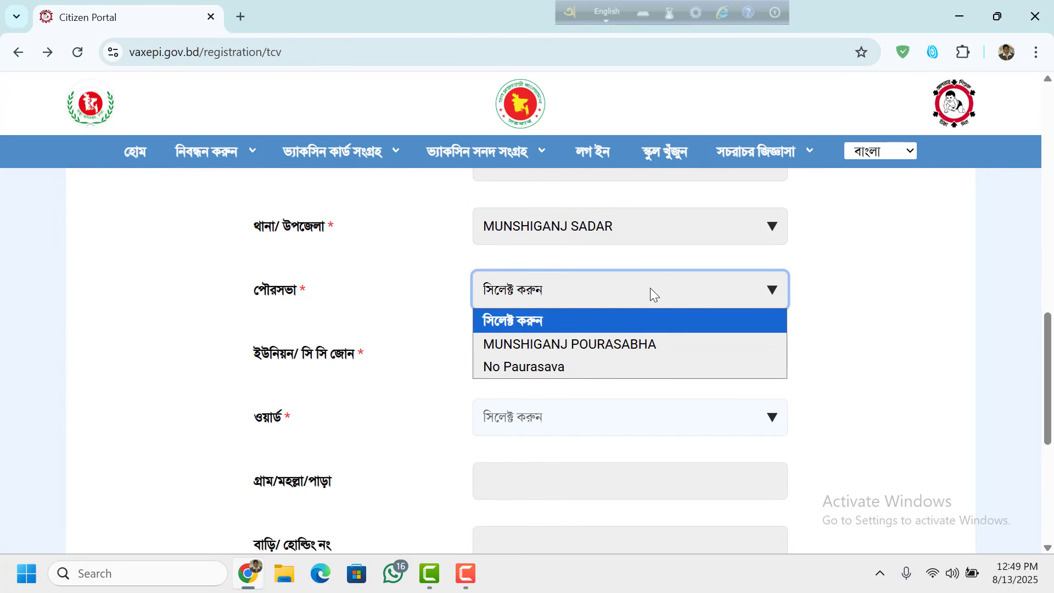
left_click(569, 367)
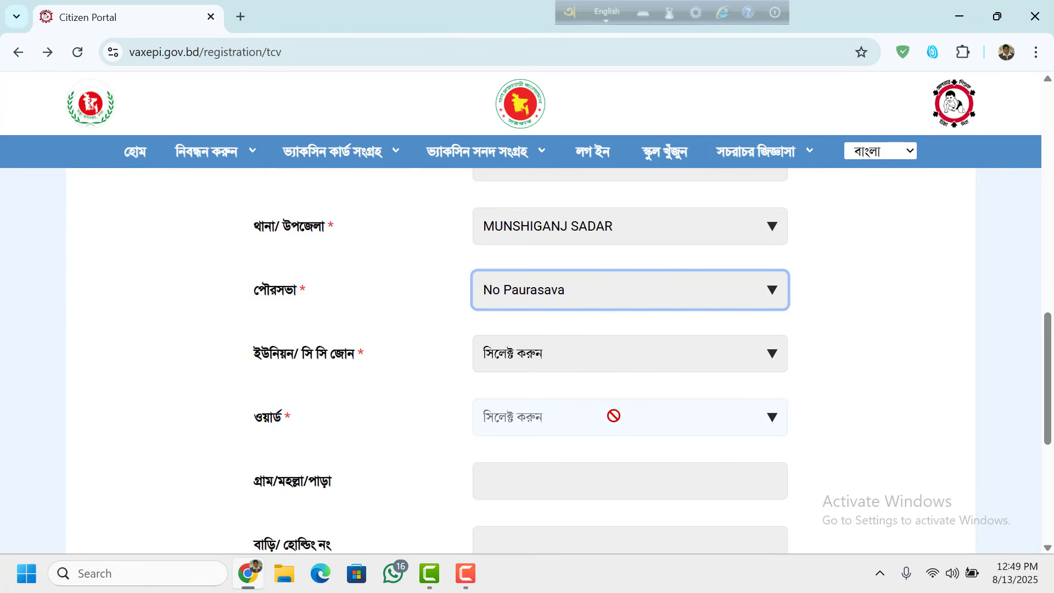
left_click(581, 357)
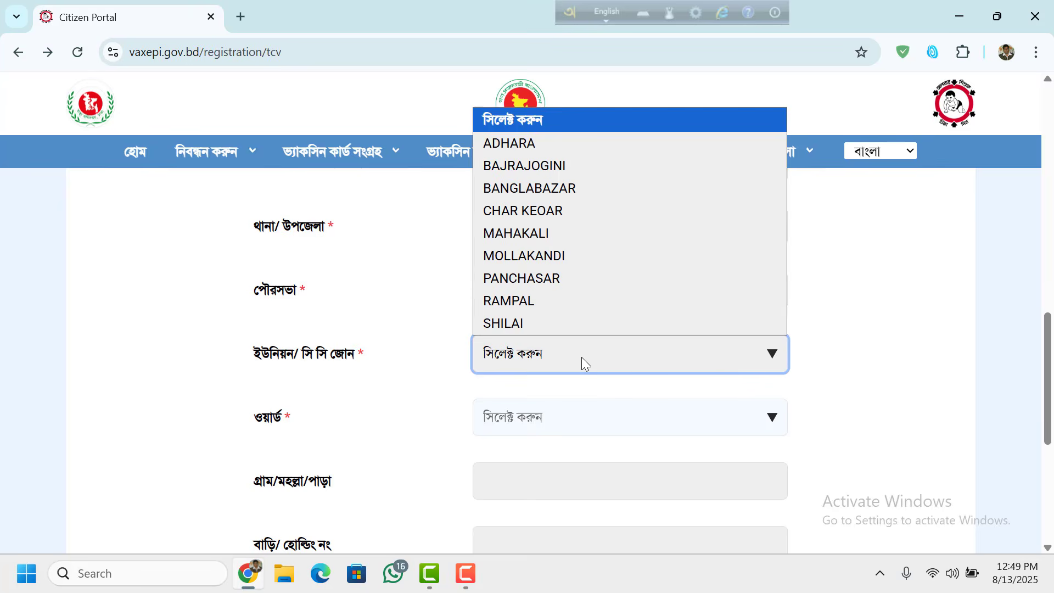
left_click(543, 327)
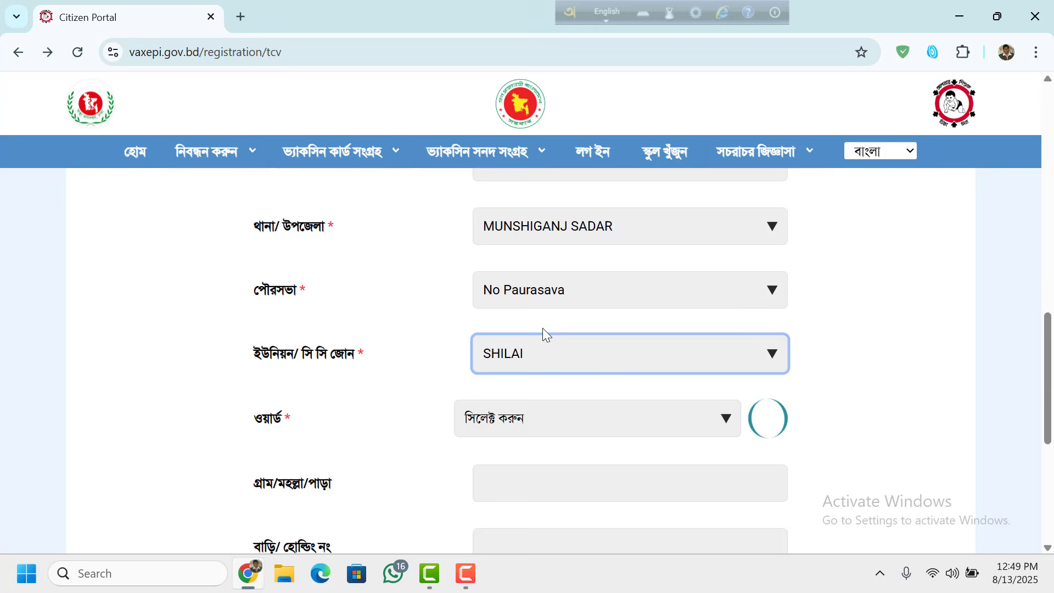
left_click(572, 414)
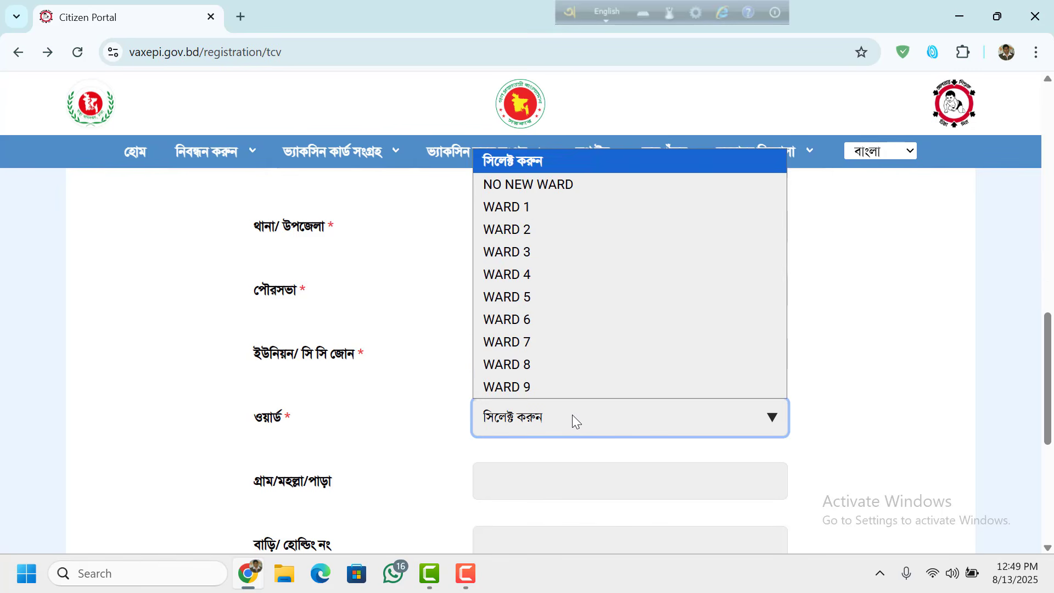
left_click(535, 246)
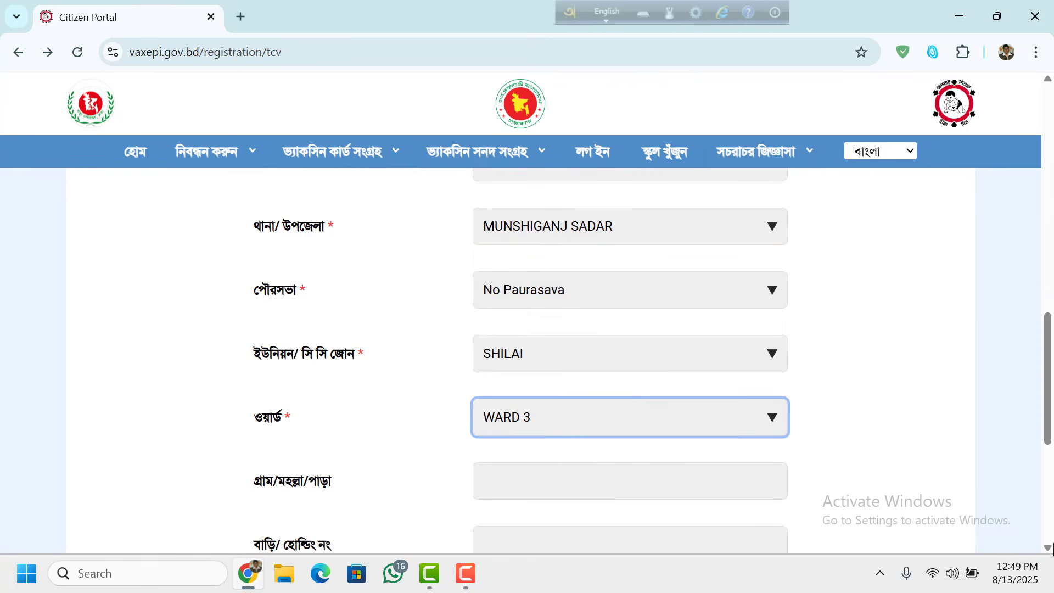
scroll(1048, 547, "down", 3)
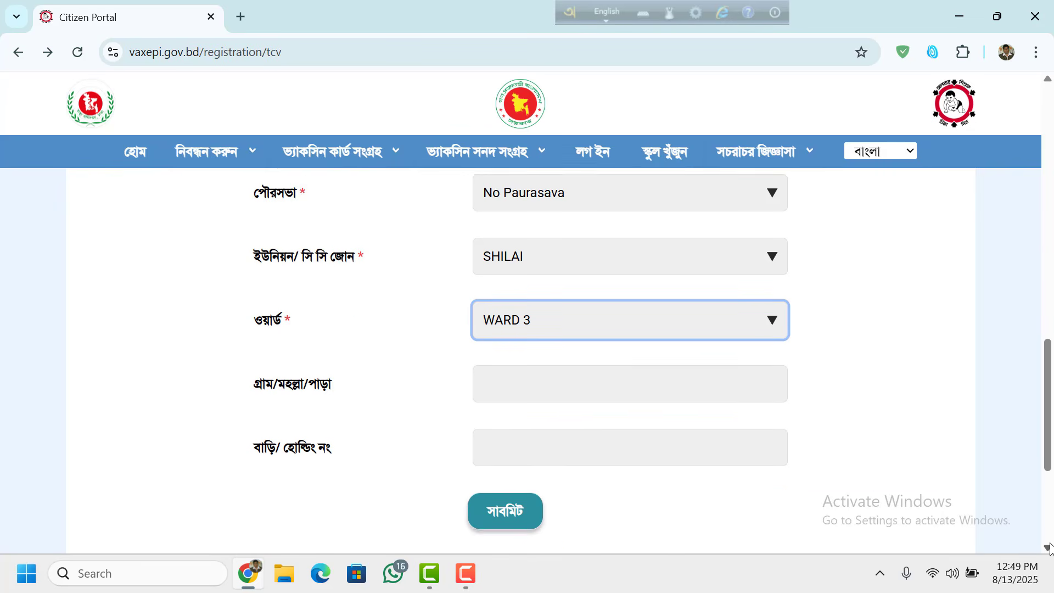
left_click(564, 325)
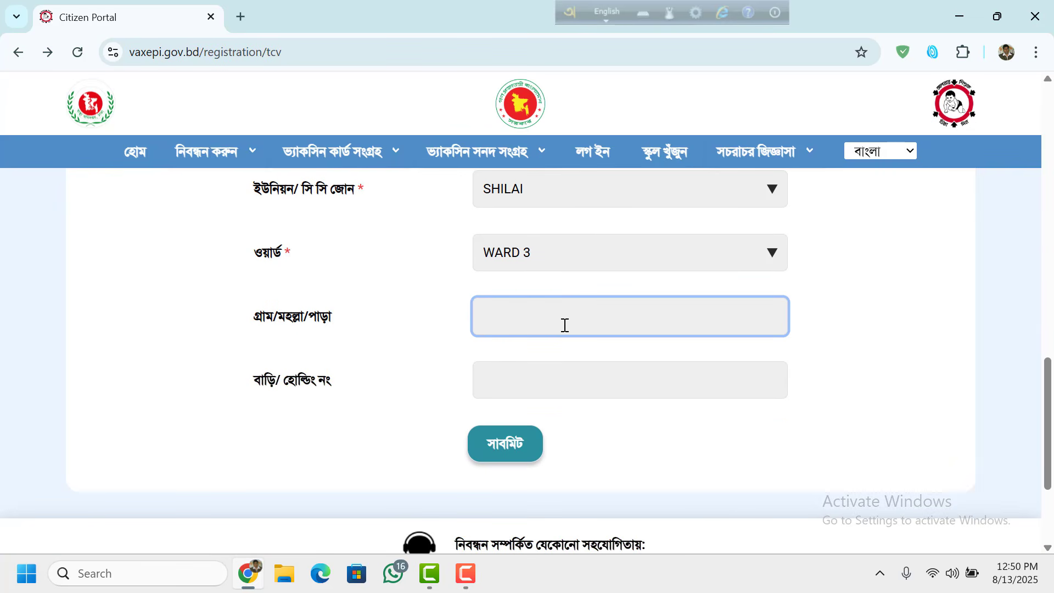
type("PURBORAKHI")
Submit the registration form, then enter the SMS one-time code and submit it.
left_click(504, 443)
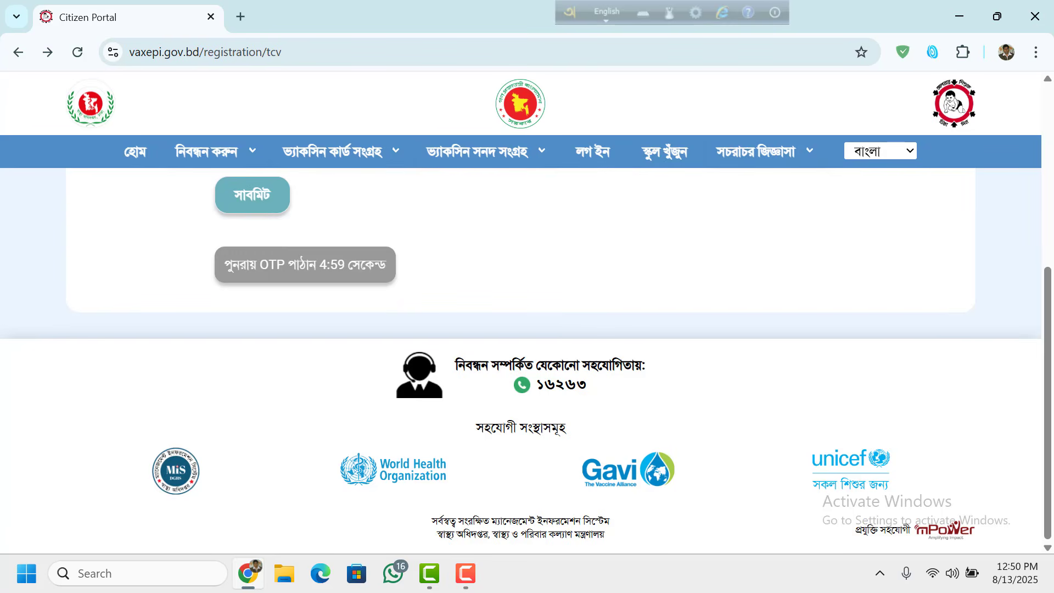
scroll(1049, 87, "up", 2)
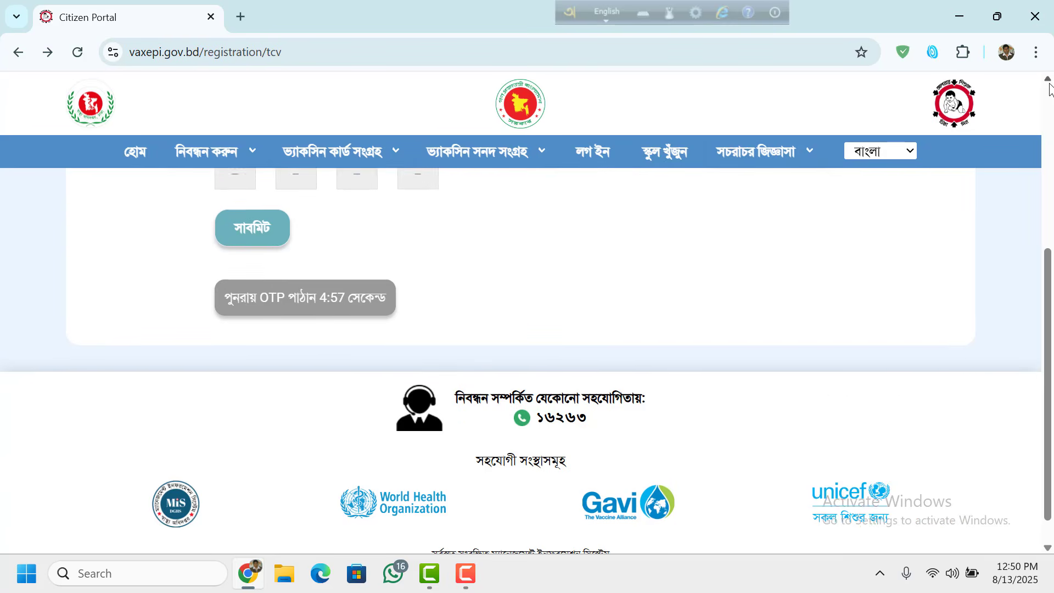
scroll(1048, 87, "up", 1)
left_click(245, 303)
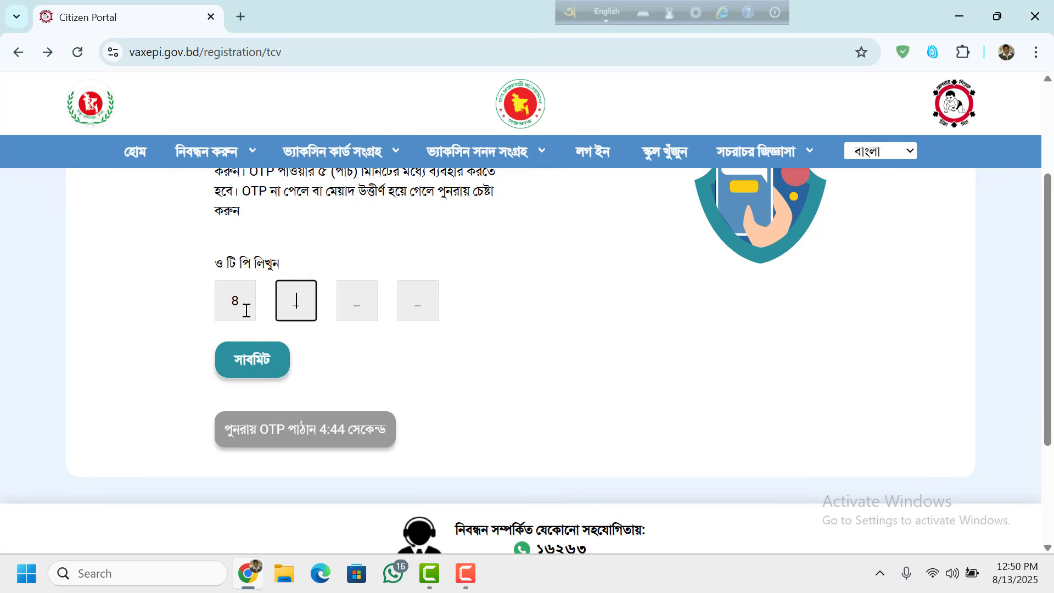
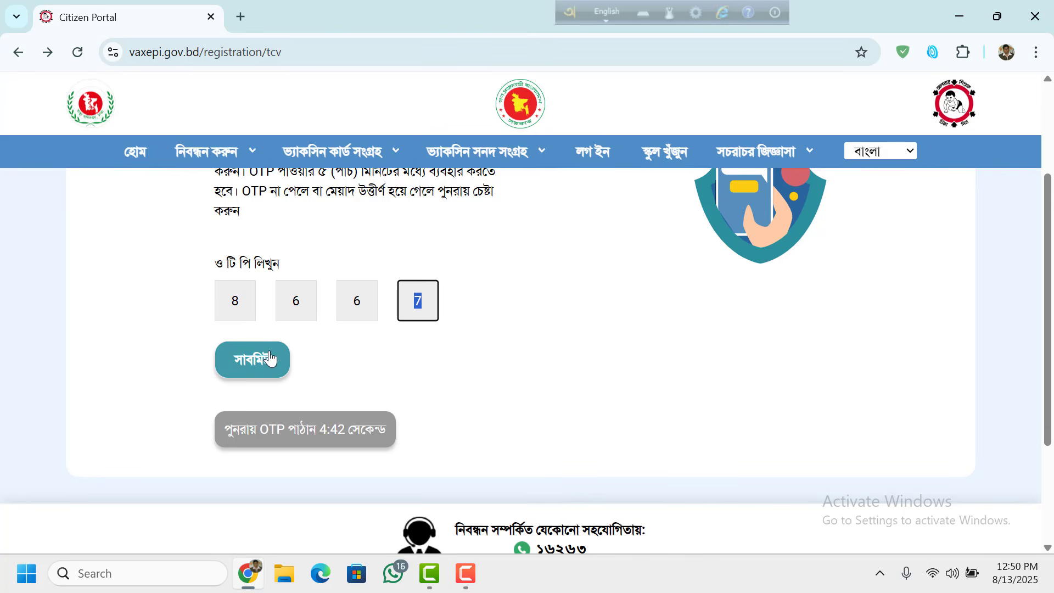
left_click(253, 362)
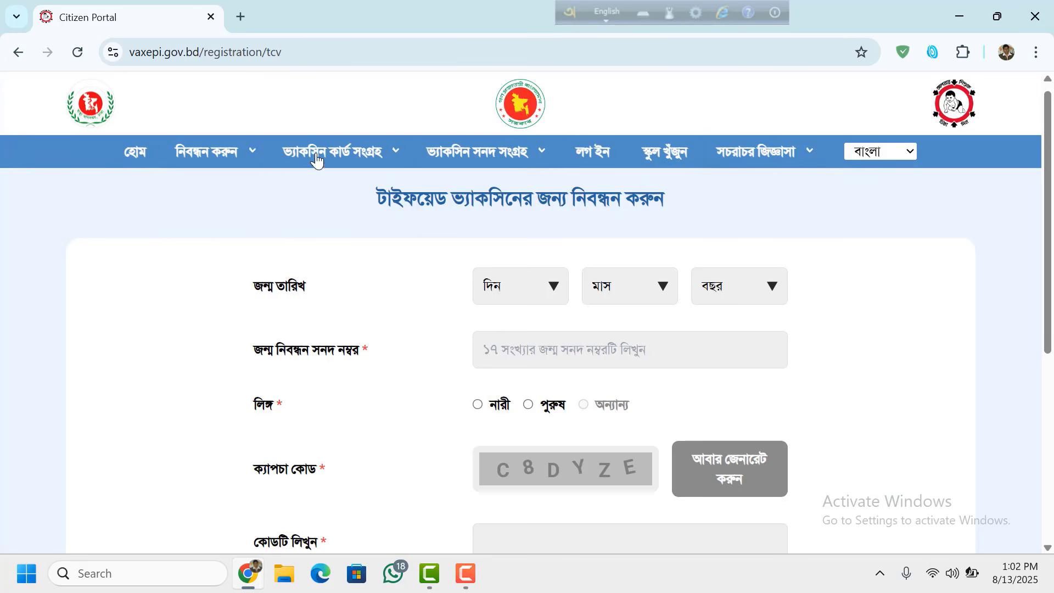
Go to the typhoid vaccine card page and set the birth date to ০৫ June 2019.
left_click(392, 158)
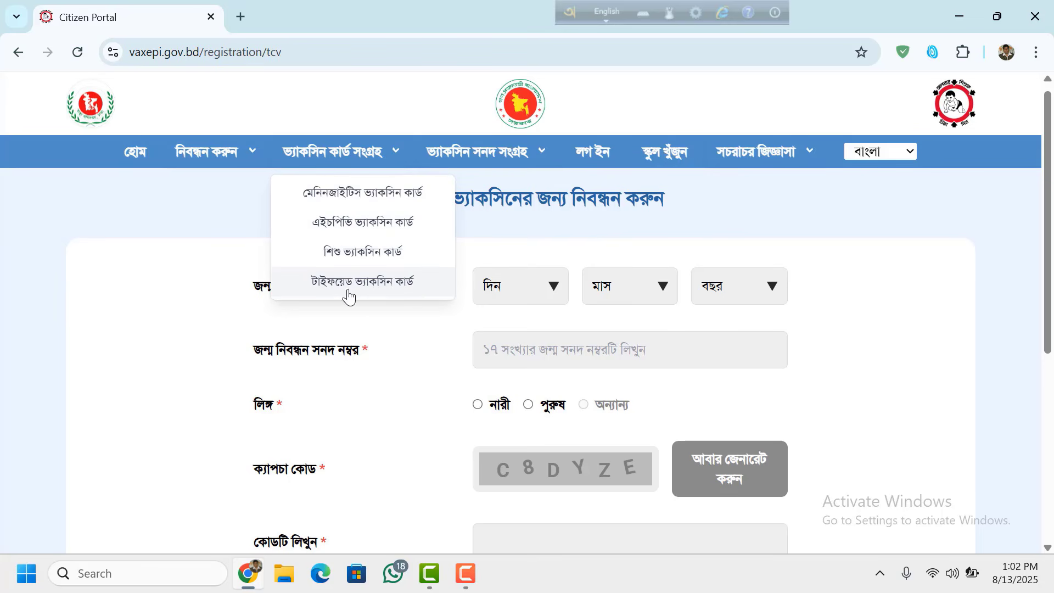
left_click(369, 296)
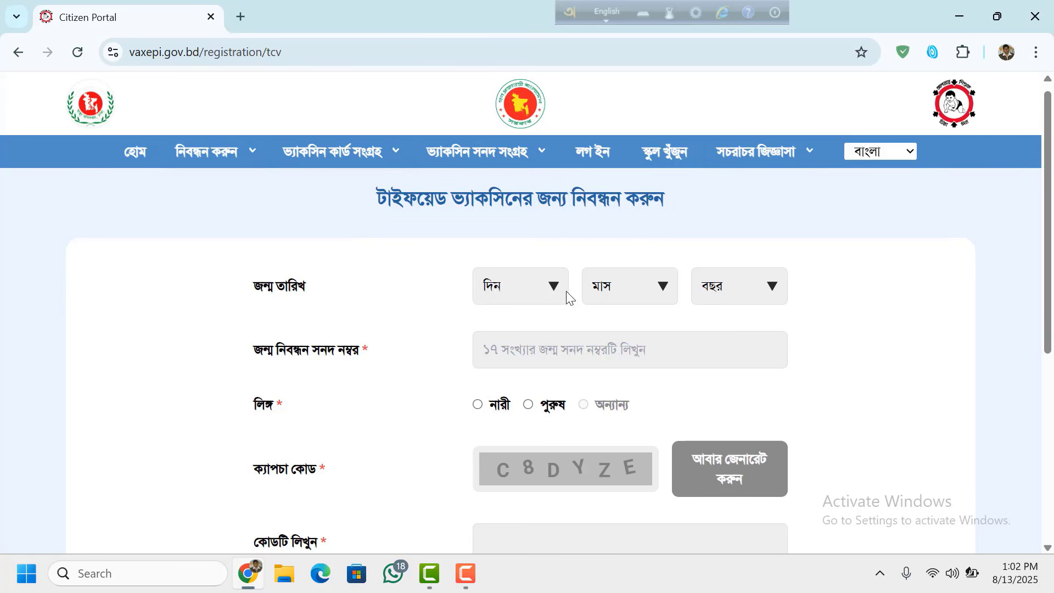
left_click(551, 287)
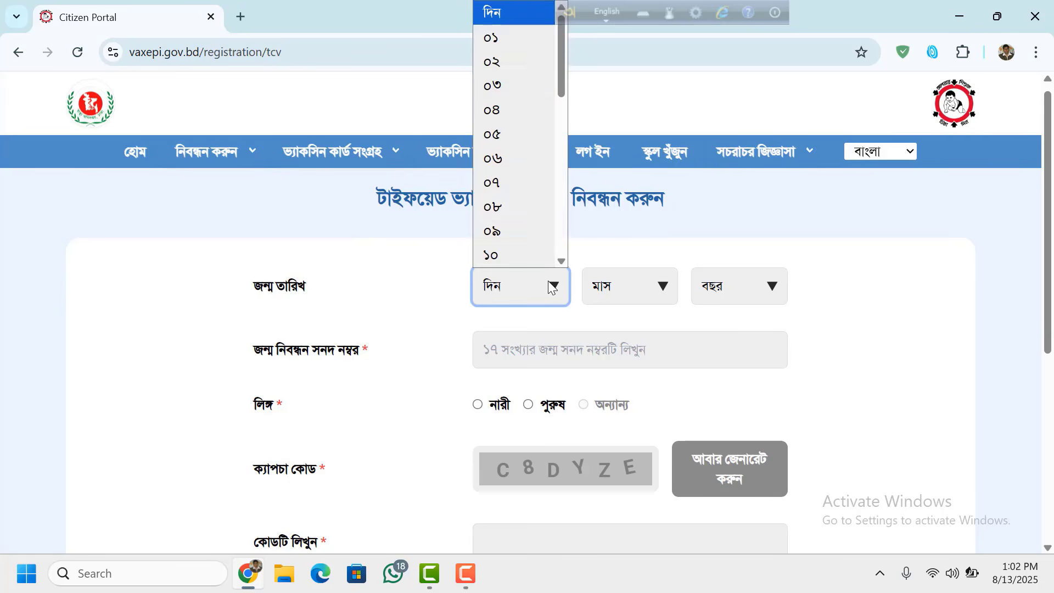
left_click(513, 132)
left_click(641, 292)
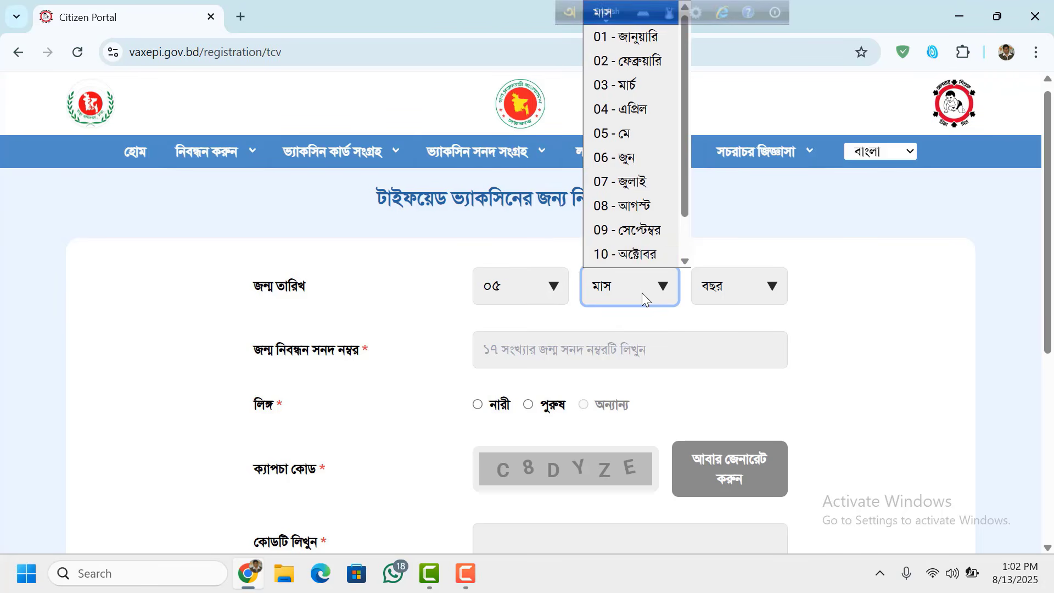
left_click(630, 158)
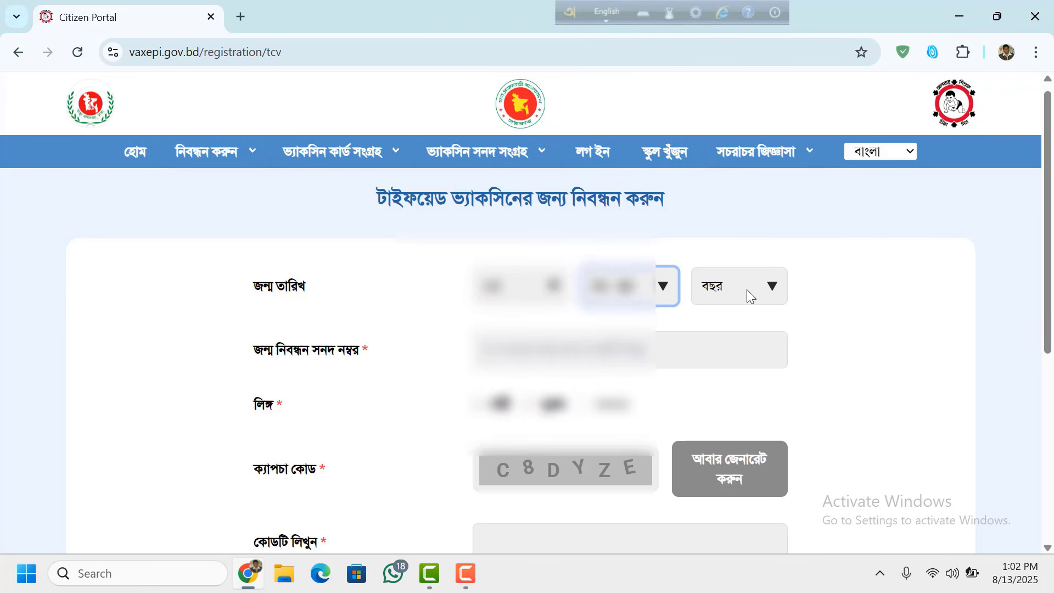
left_click(746, 289)
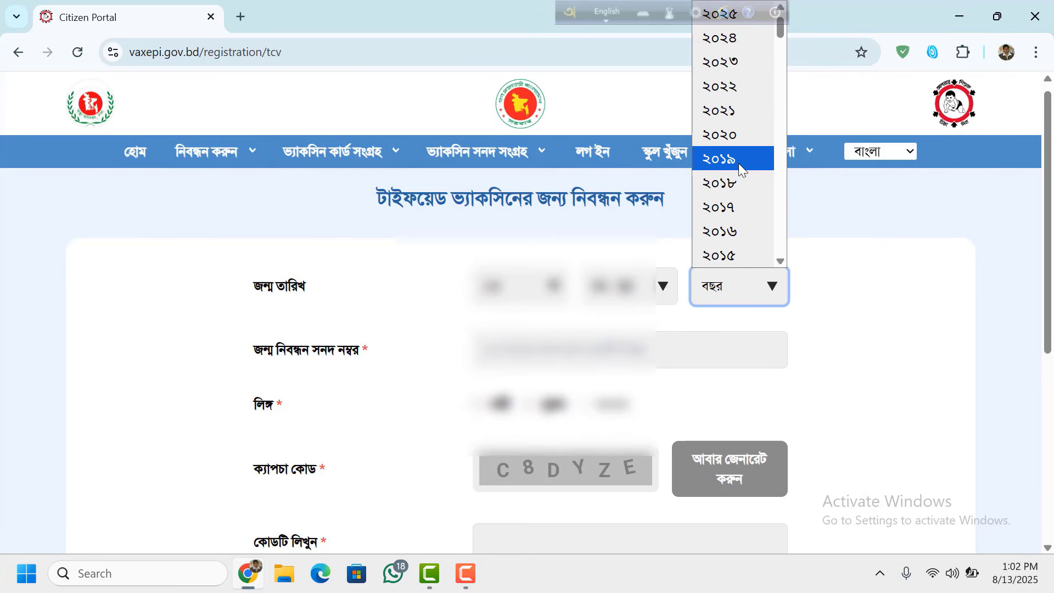
left_click(739, 163)
Type the child's birth registration number and choose the child's gender.
left_click(530, 346)
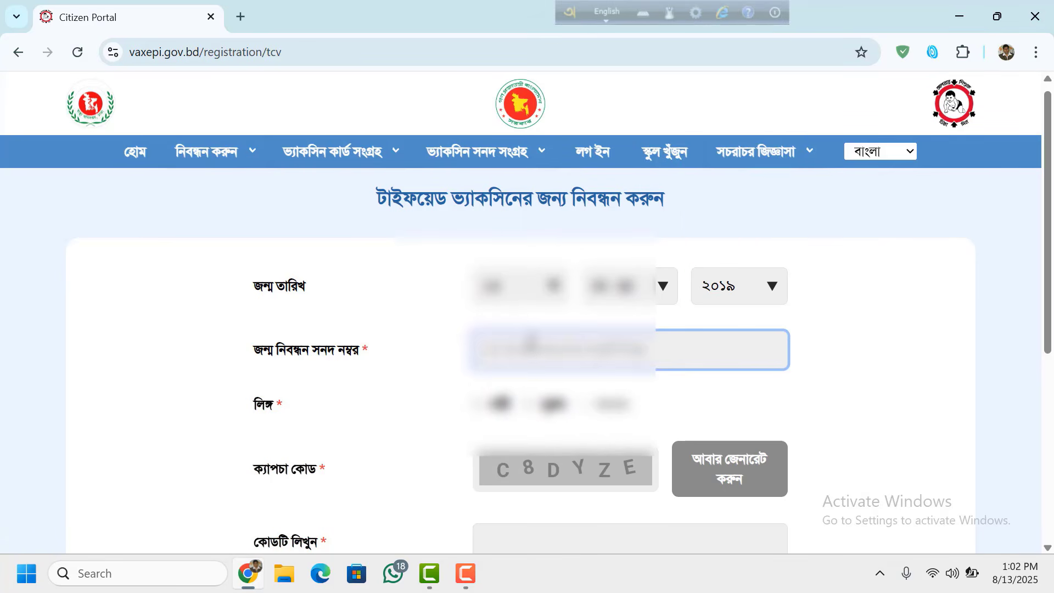
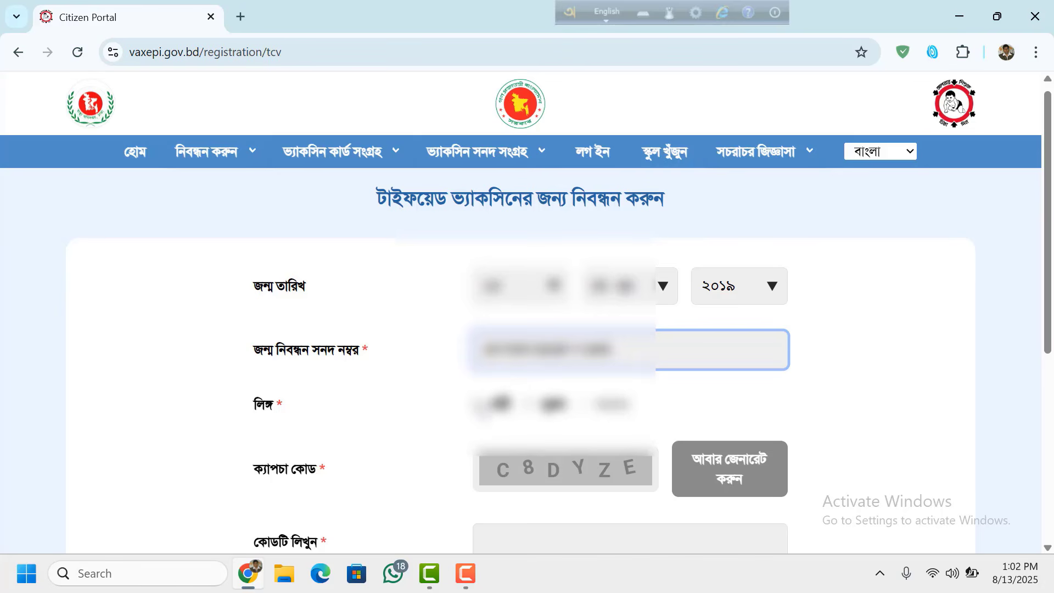
left_click(477, 405)
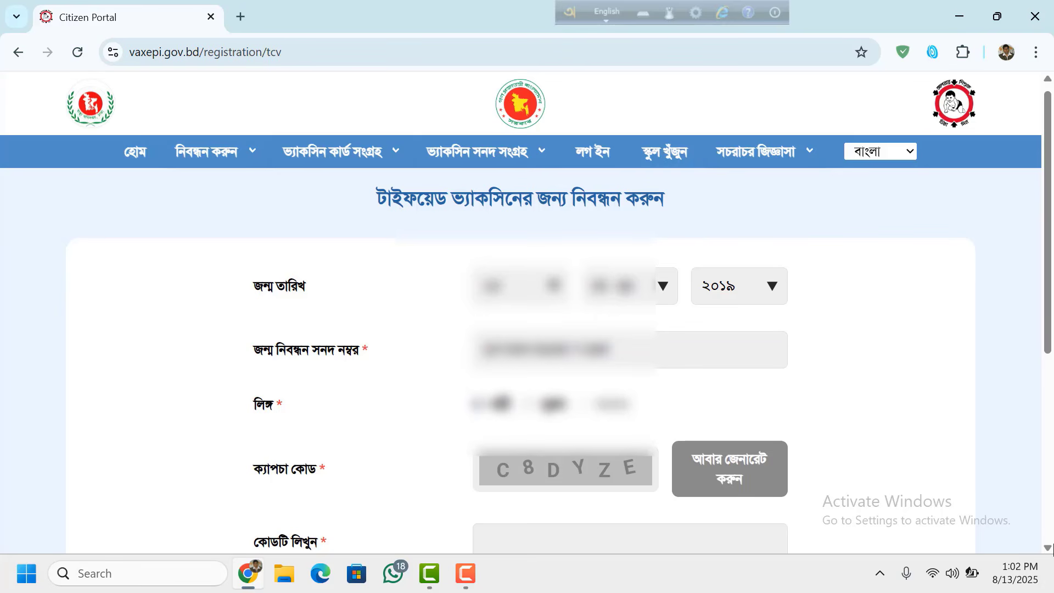
Enter the captcha C8DYZE and submit the form with যাচাই করুন.
scroll(714, 439, "down", 2)
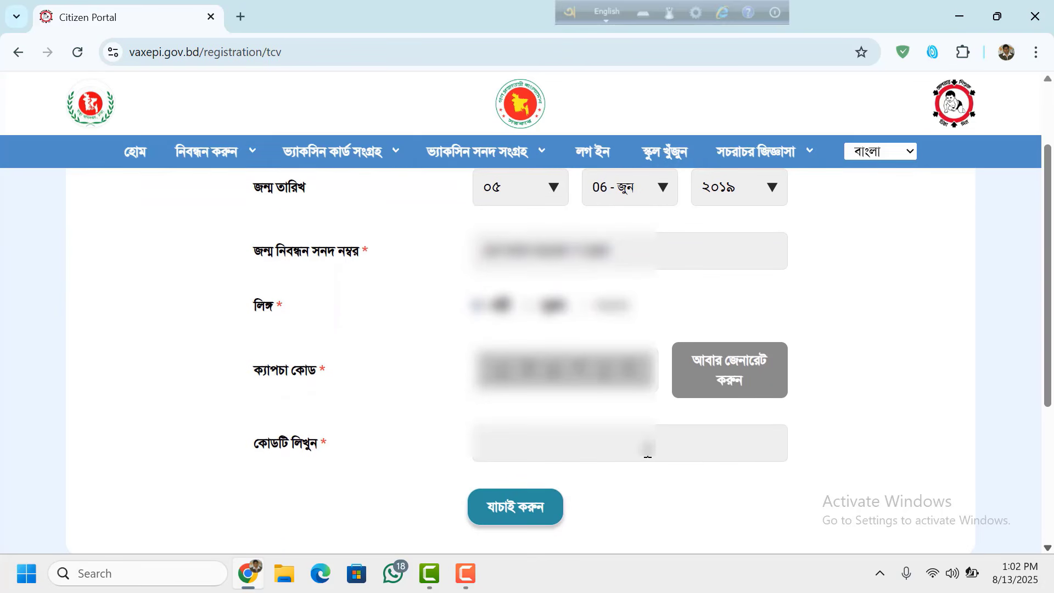
left_click(647, 453)
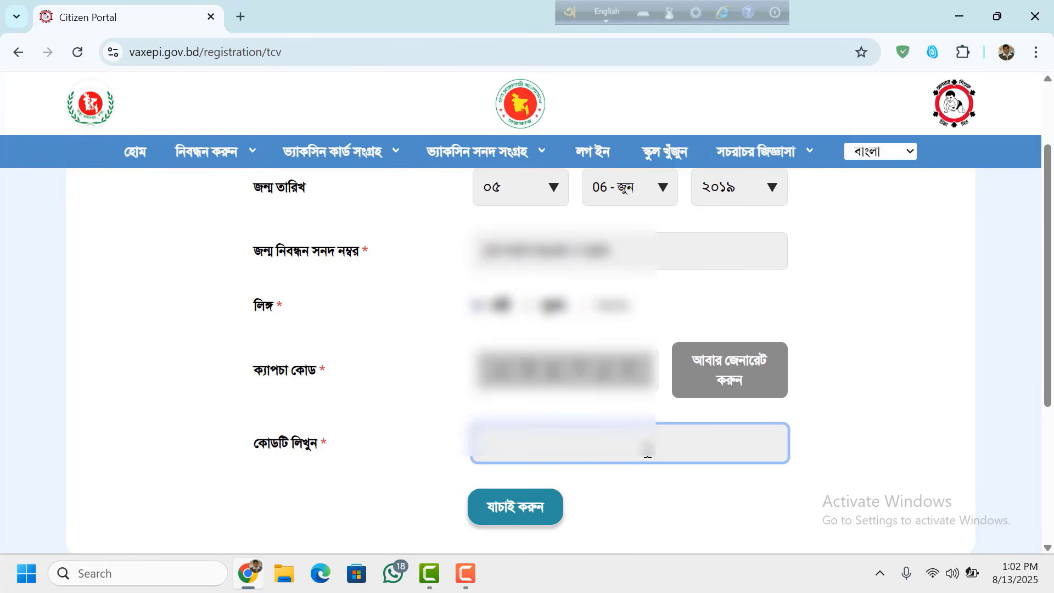
type("x")
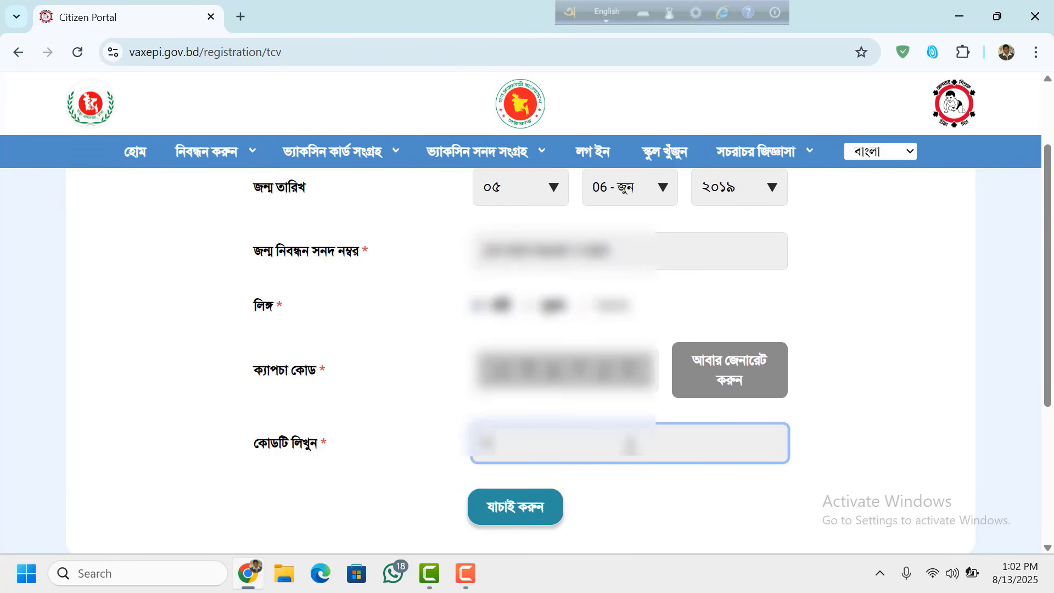
type("xxx")
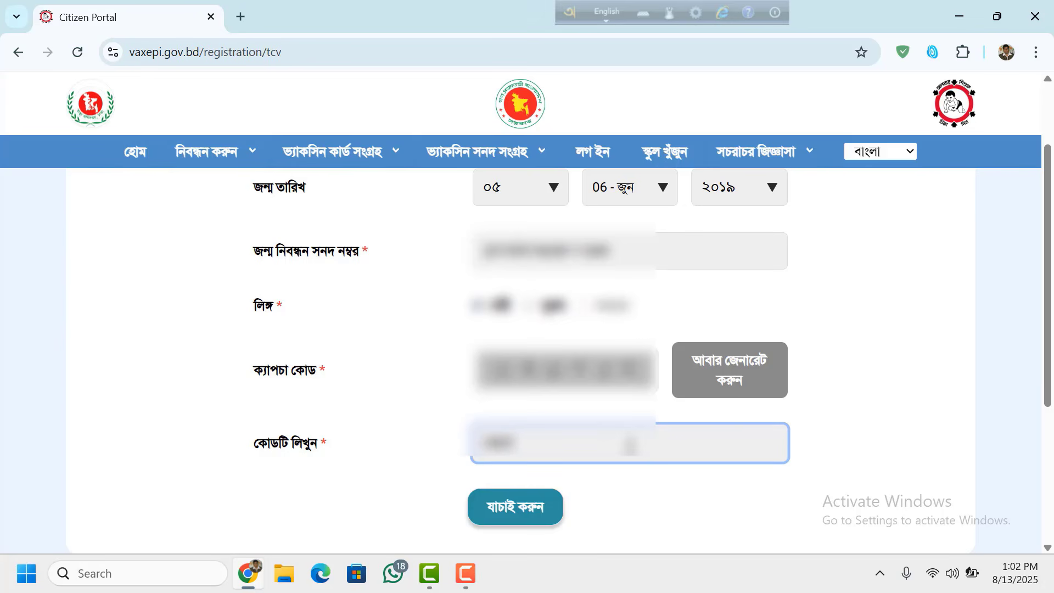
type("xx")
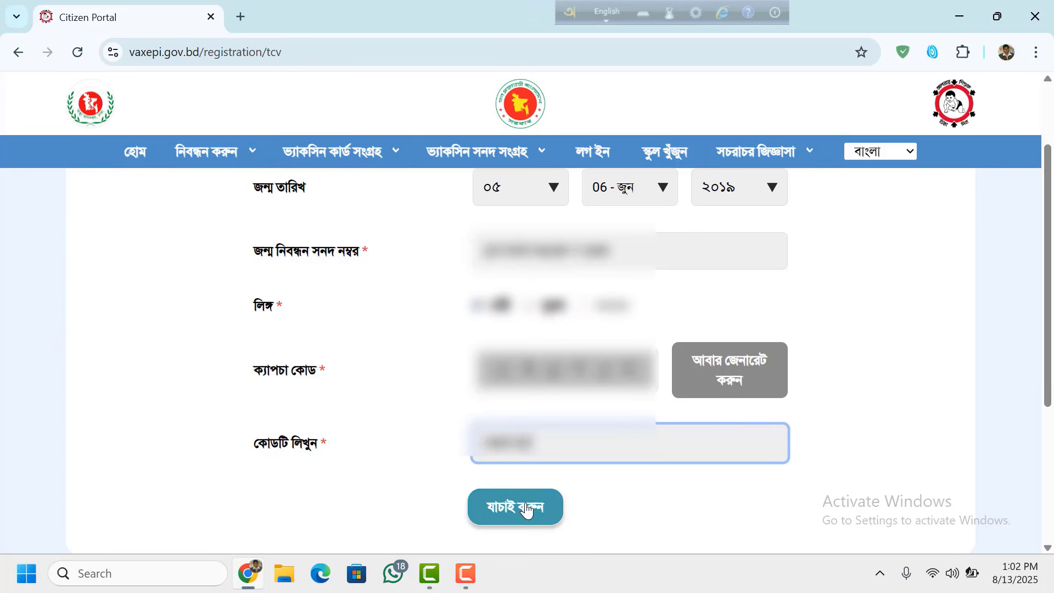
left_click(526, 509)
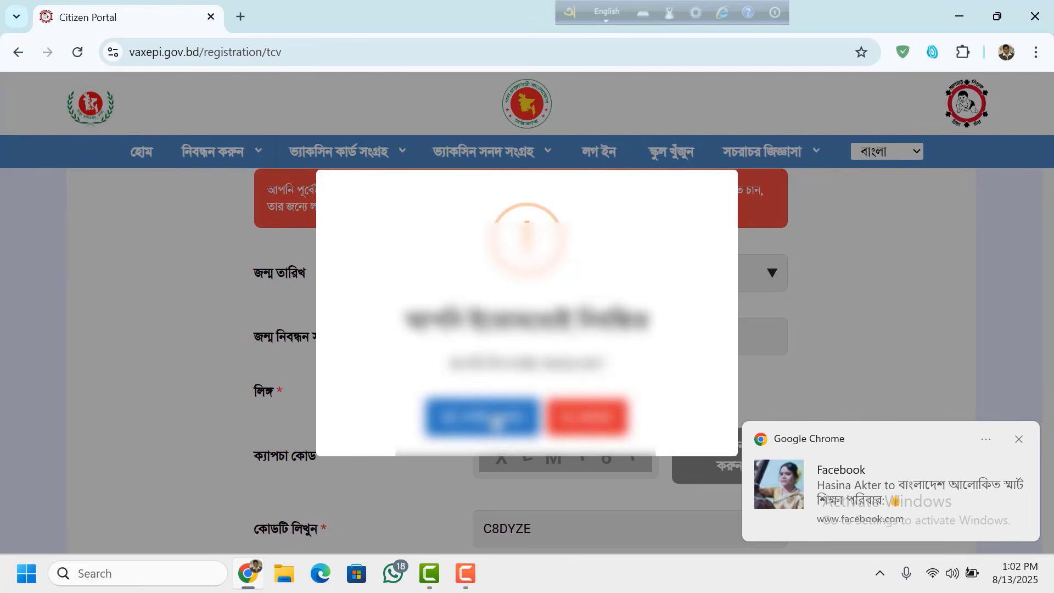
Accept the pop-up message to reach login and dismiss the Facebook notification.
left_click(496, 421)
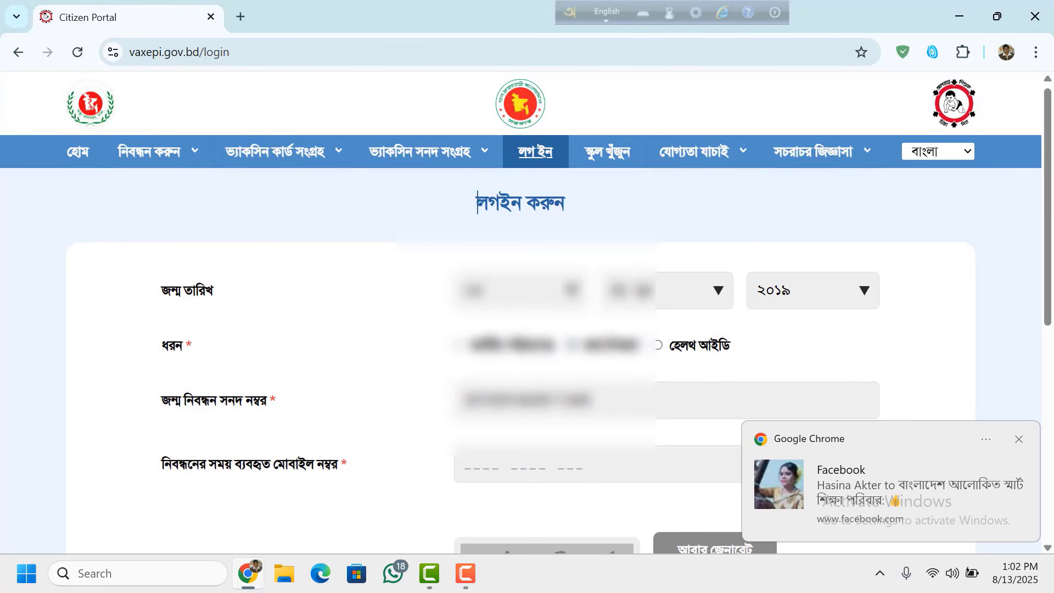
left_click(1020, 440)
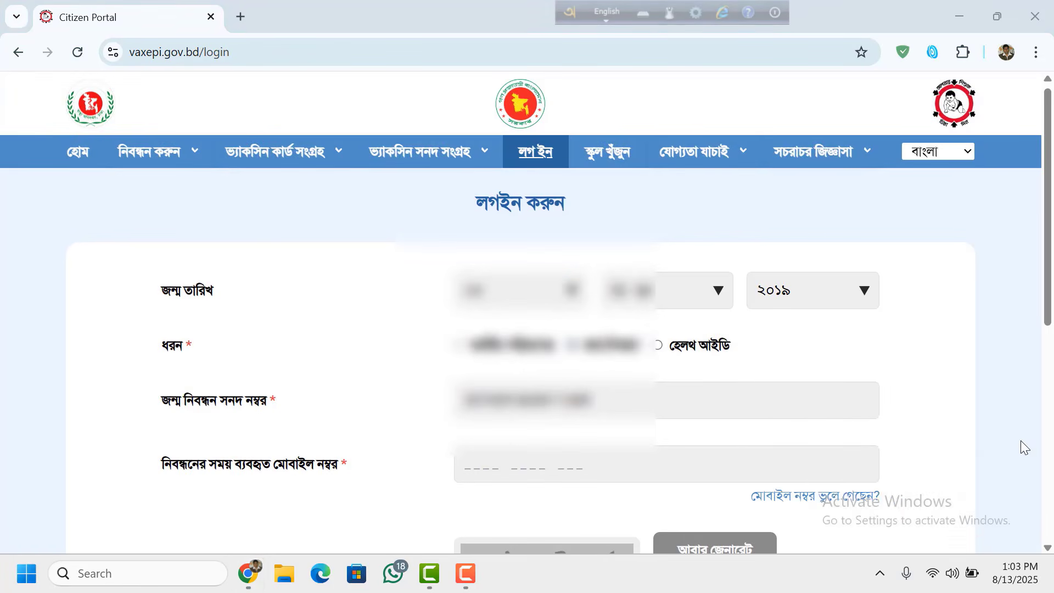
left_click(1047, 547)
scroll(1049, 546, "down", 2)
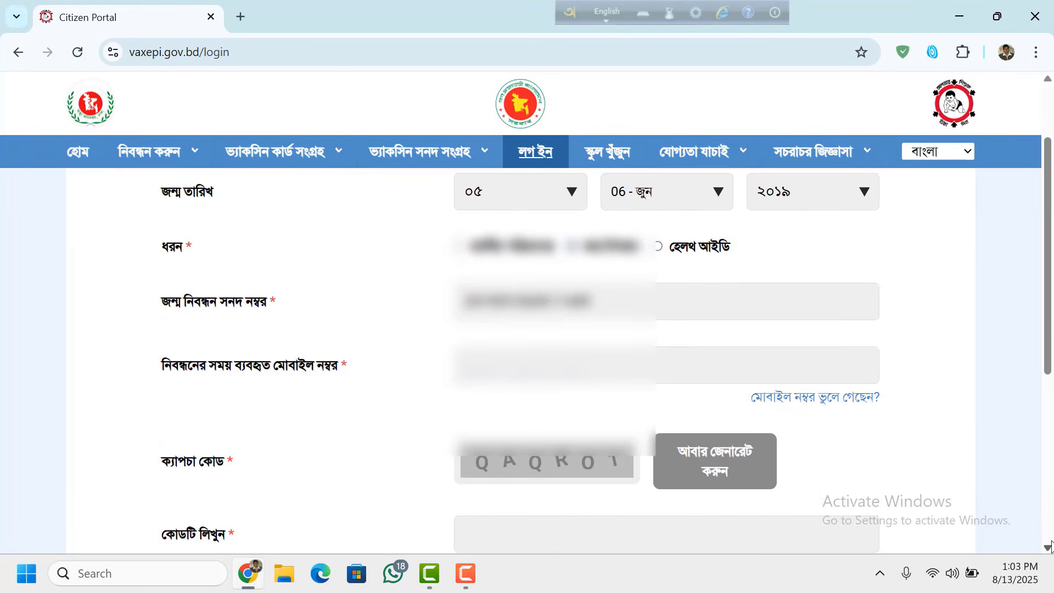
Log in with the registered mobile number and captcha QAQRO1.
left_click(550, 371)
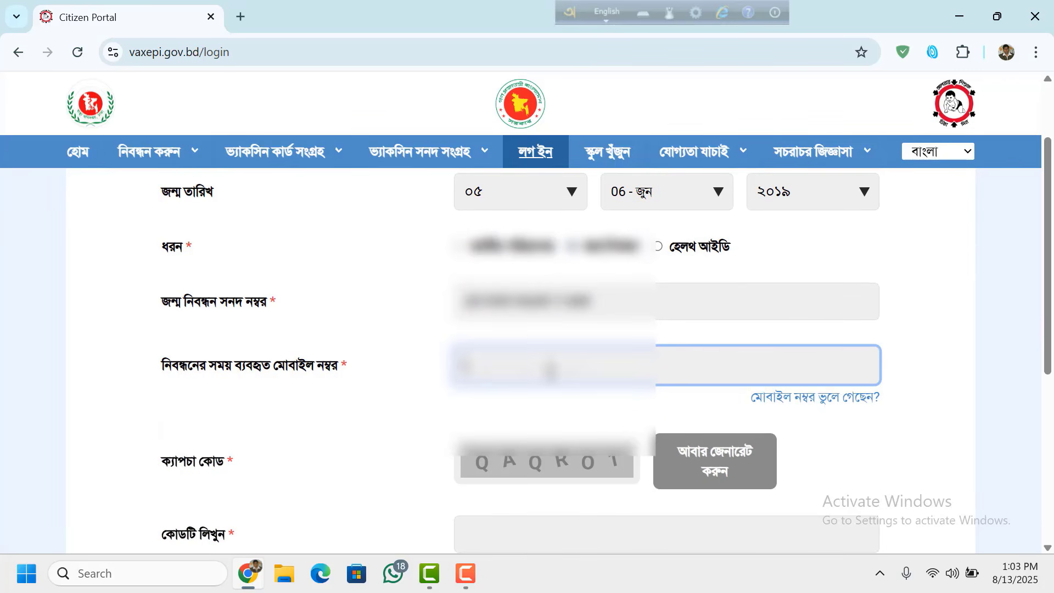
type("017****")
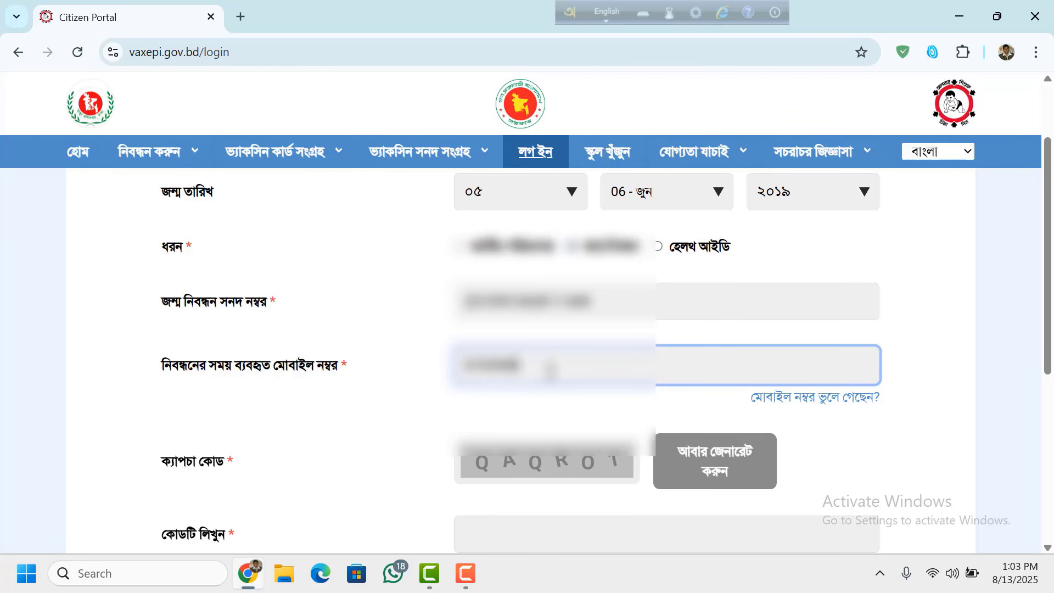
type("****")
left_click(527, 525)
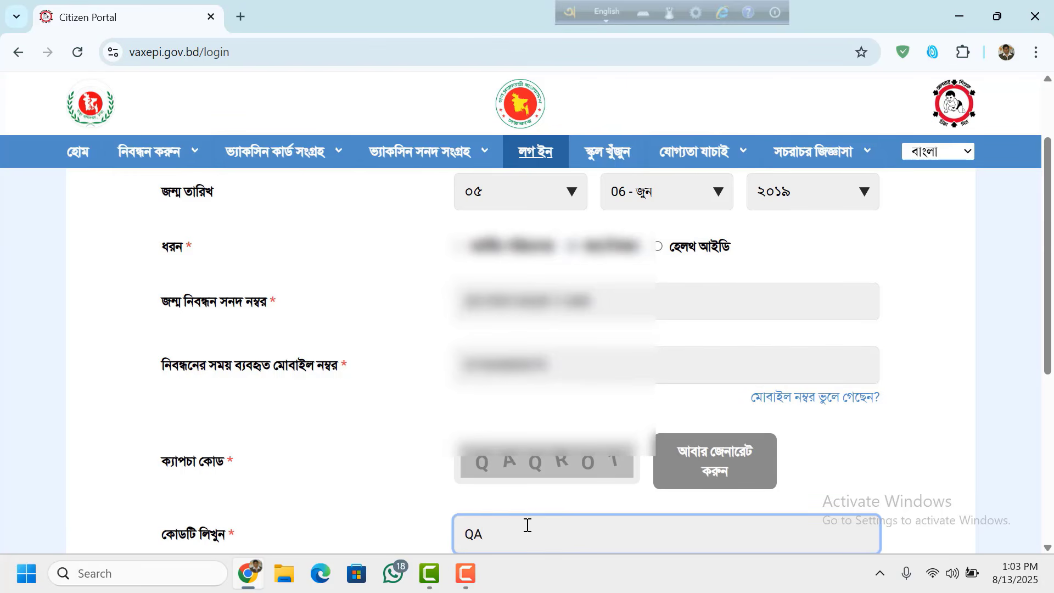
type("QAQRO1")
scroll(1050, 549, "down", 3)
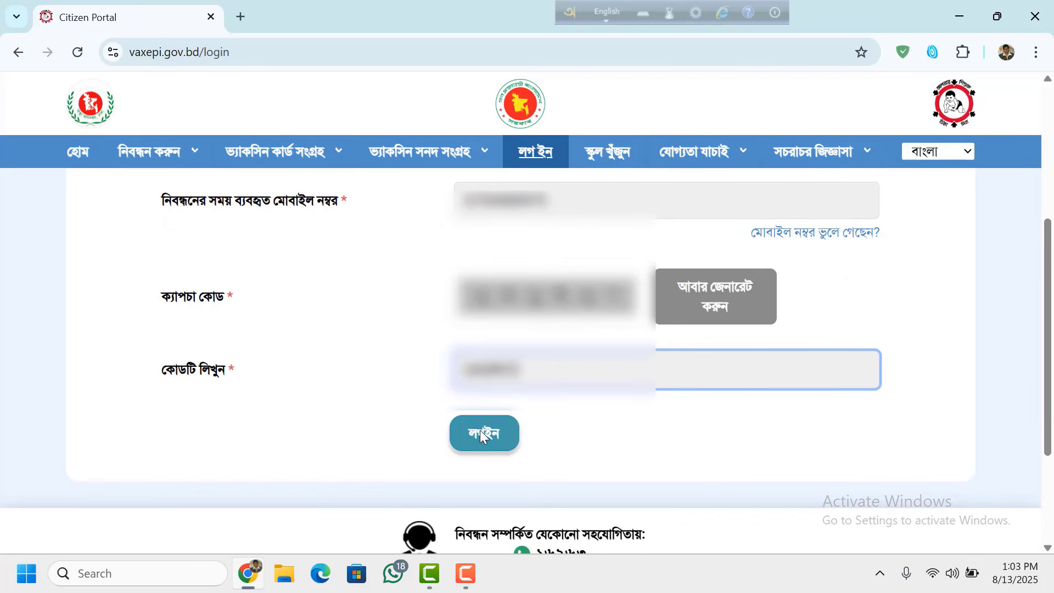
left_click(479, 430)
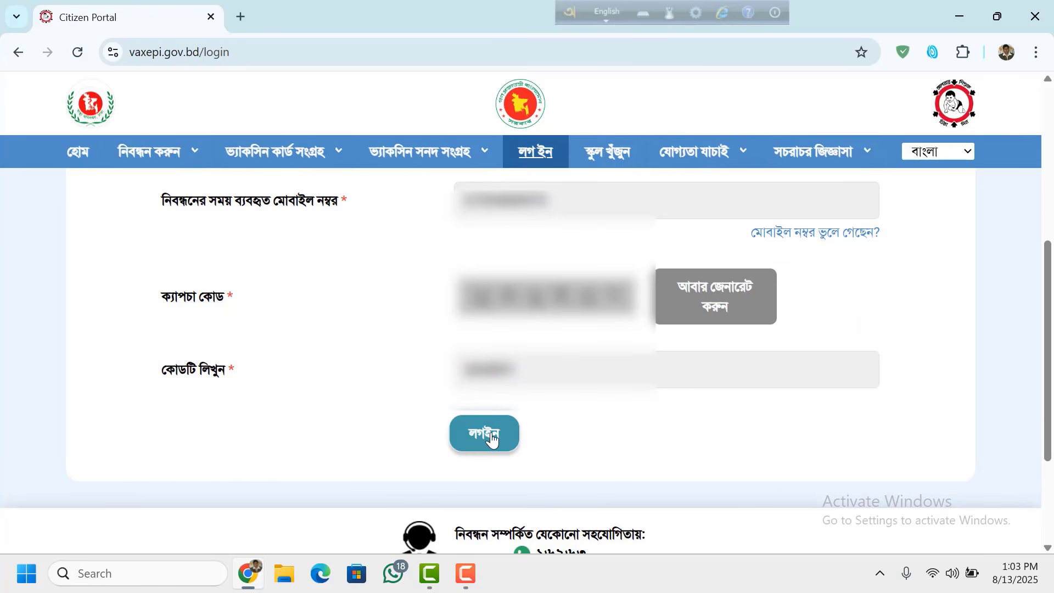
left_click(482, 436)
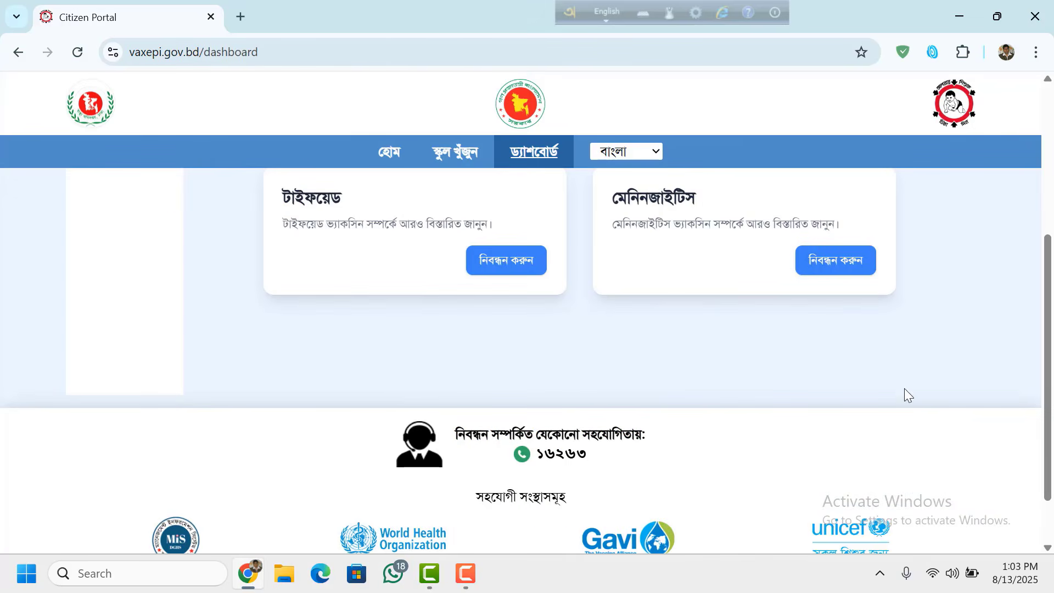
Open the Typhoid card's registration and start a new registration from the Typhoid program box.
left_click(498, 265)
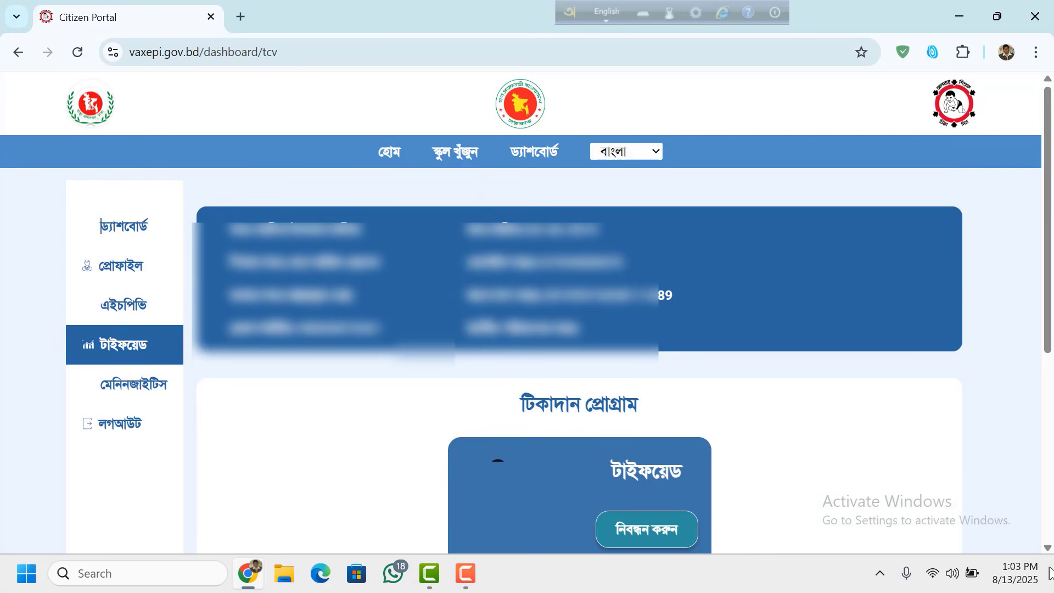
scroll(1050, 547, "down", 2)
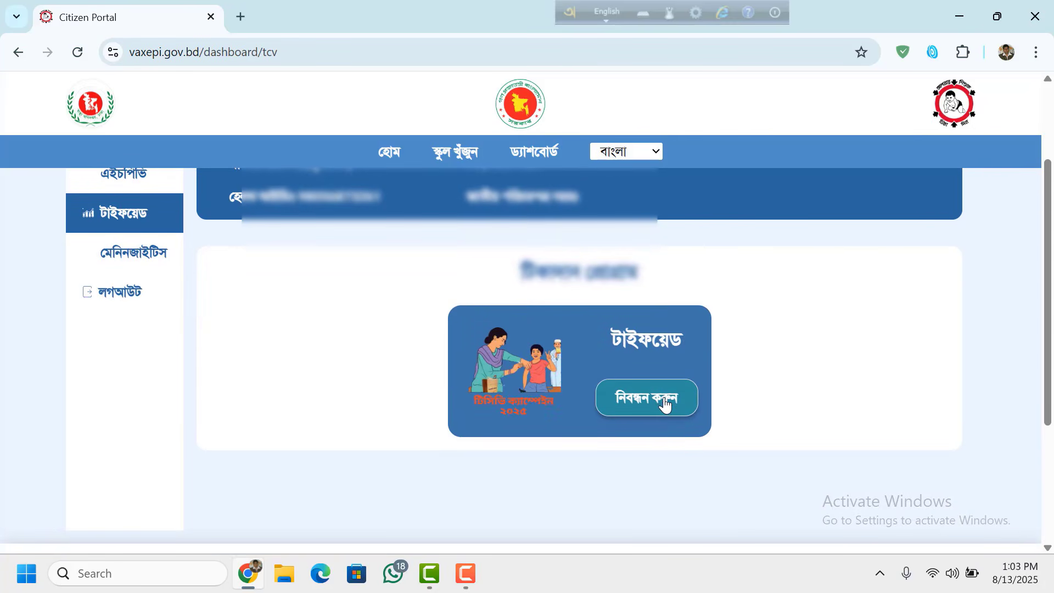
left_click(665, 405)
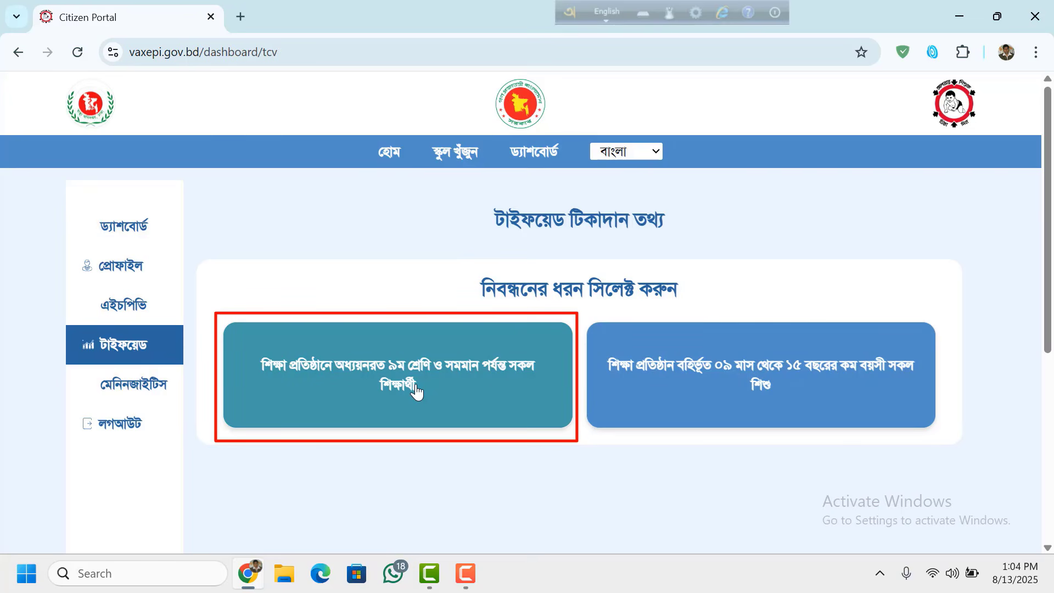
Choose typhoid registration for students enrolled in educational institutions up to class 9.
left_click(1048, 547)
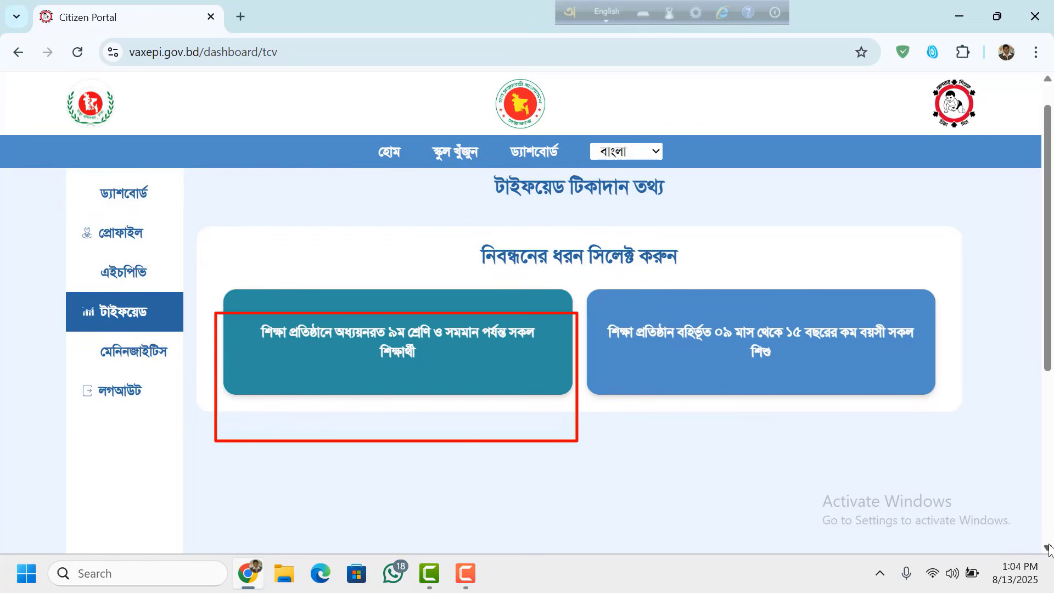
left_click(1047, 81)
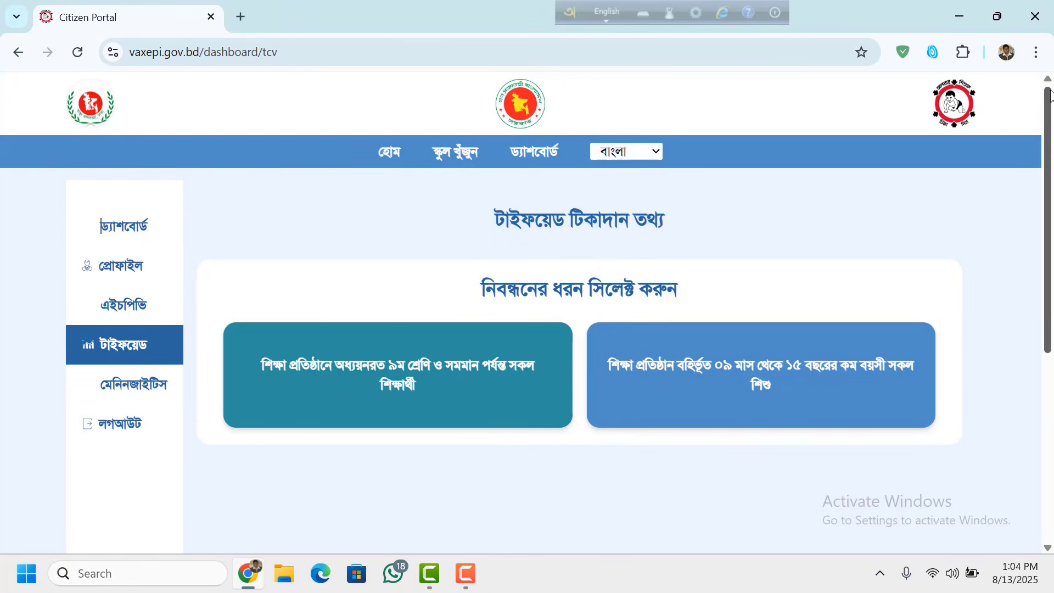
left_click(419, 361)
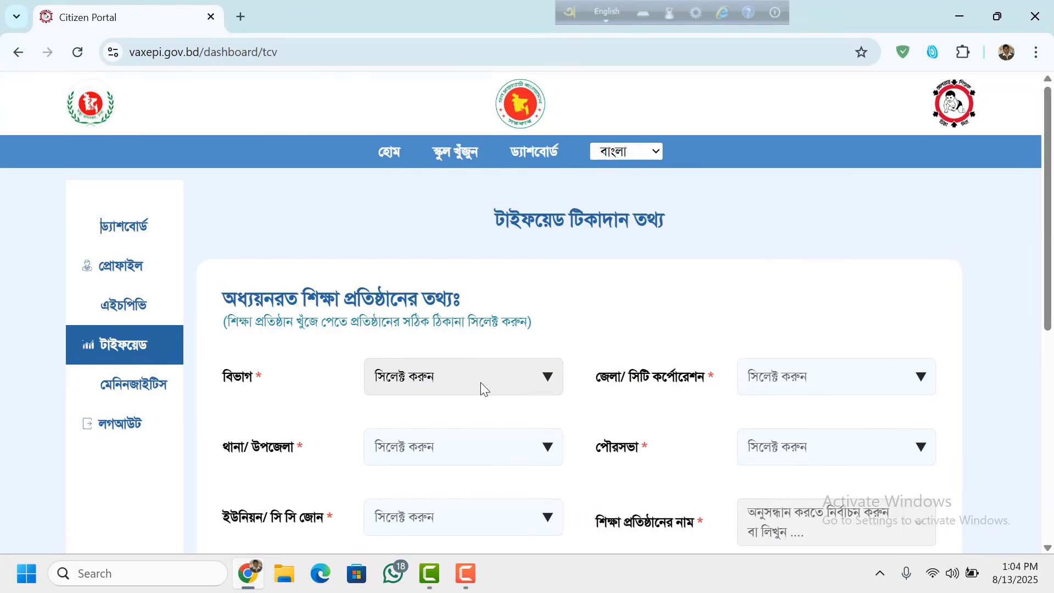
Set the division to DHAKA, district to MUNSHIGANJ and thana to MUNSHIGANJ SADAR.
left_click(480, 382)
left_click(432, 241)
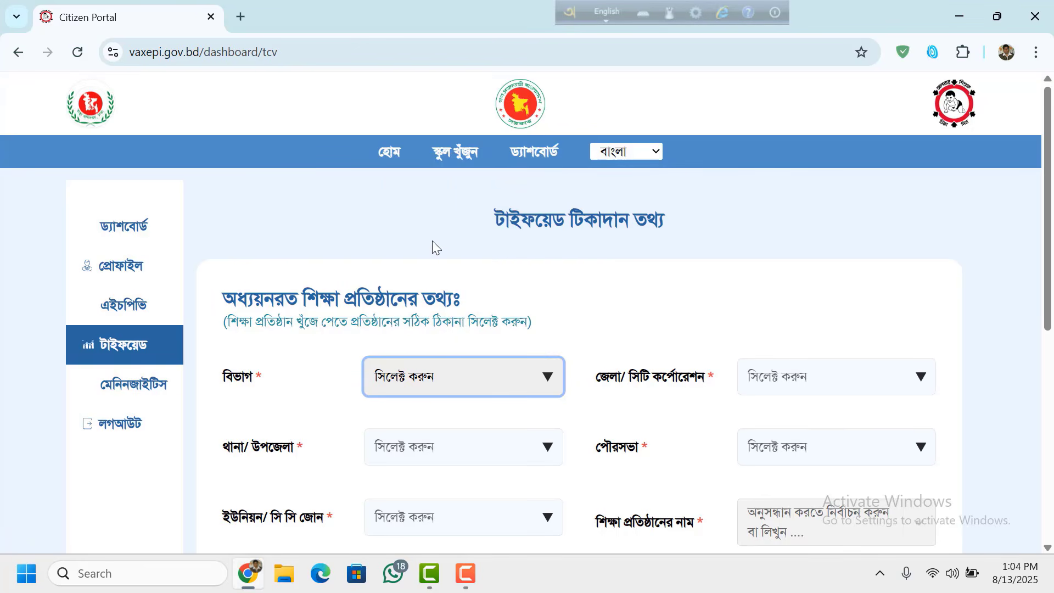
left_click(822, 381)
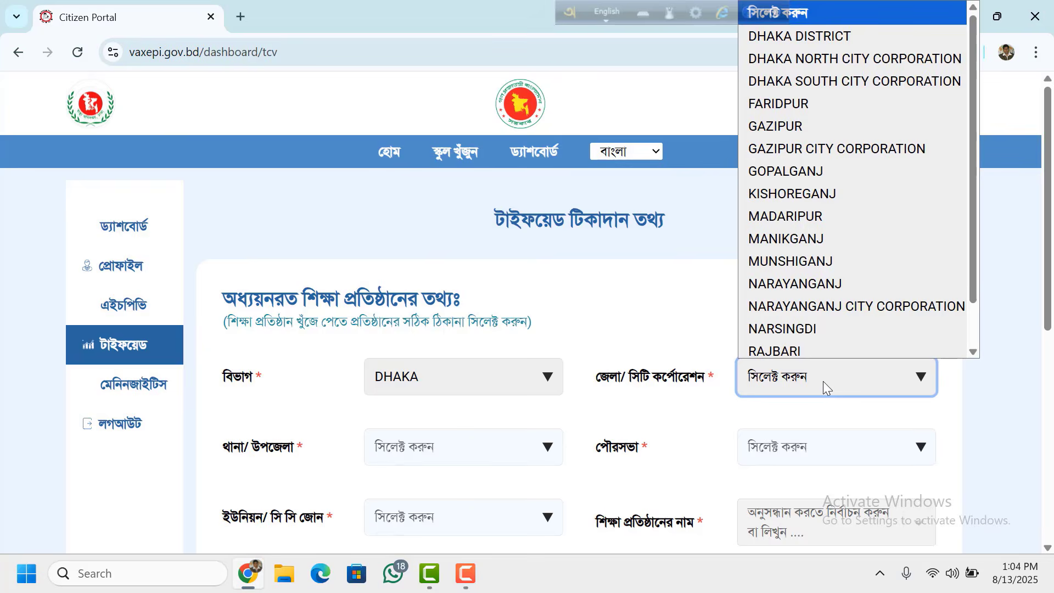
left_click(818, 258)
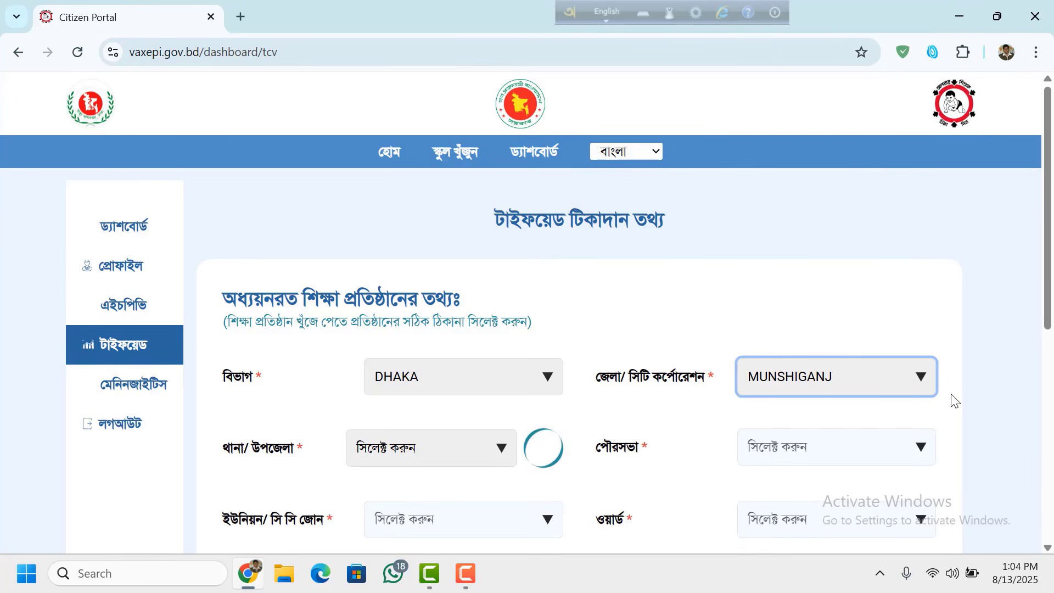
left_click(1048, 547)
left_click(1047, 547)
left_click(1047, 547)
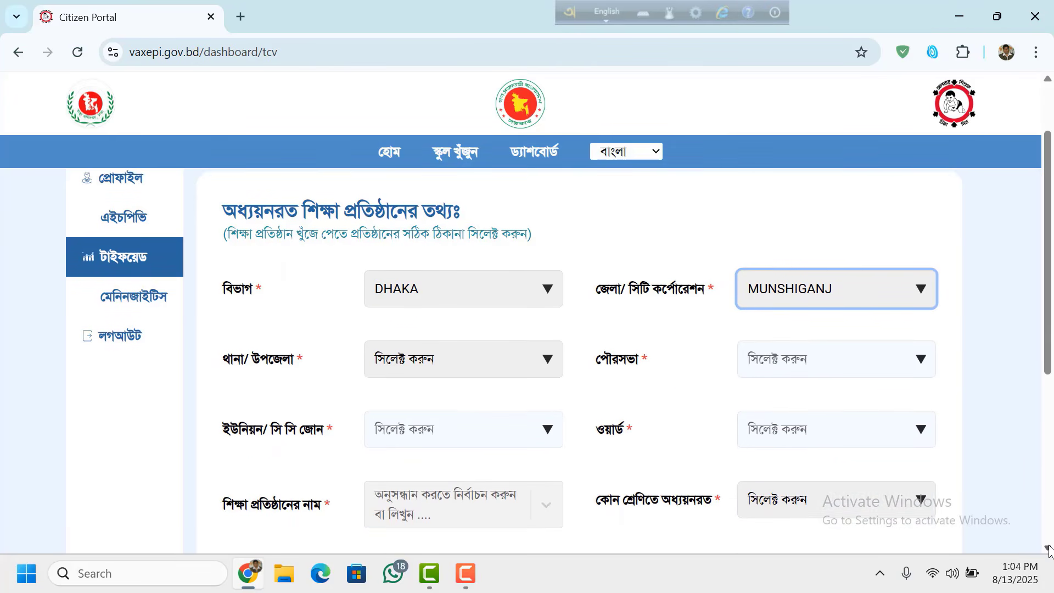
left_click(1048, 548)
left_click(1048, 547)
left_click(473, 279)
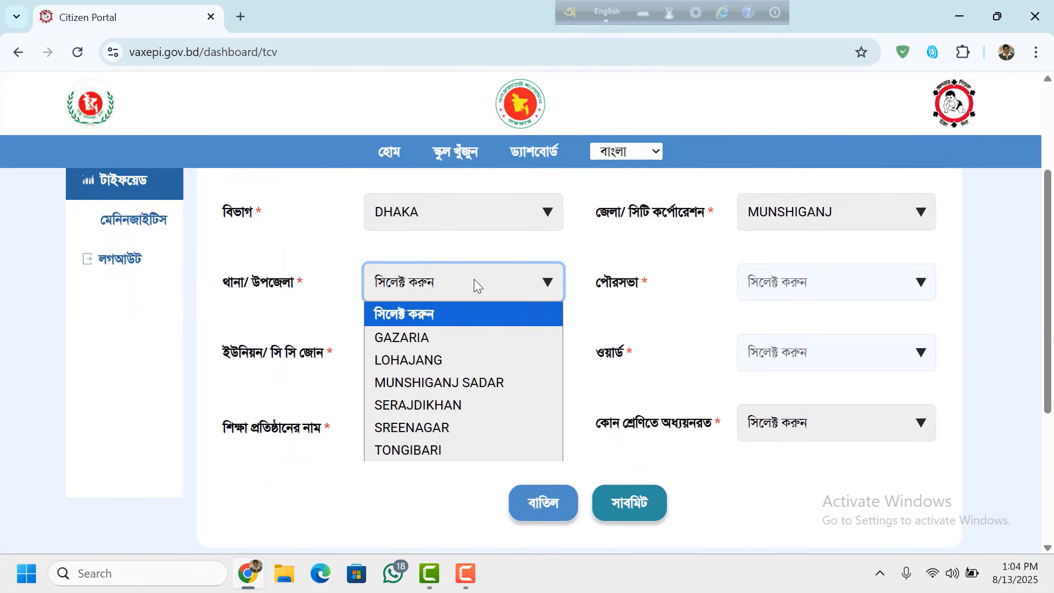
left_click(466, 382)
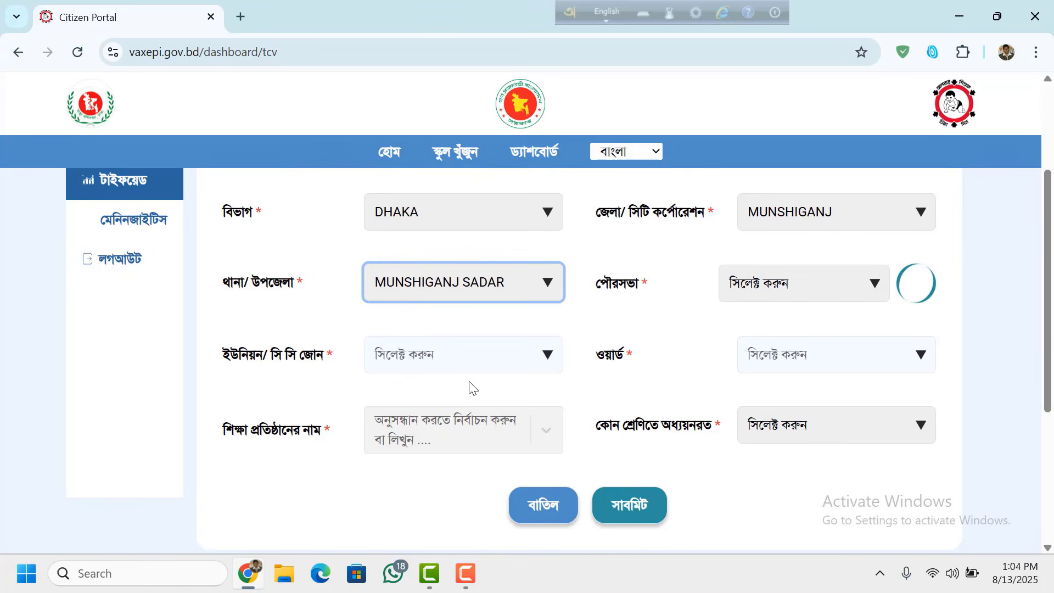
Set the pourashava to No Paurasava and the union to SHILAI.
left_click(867, 290)
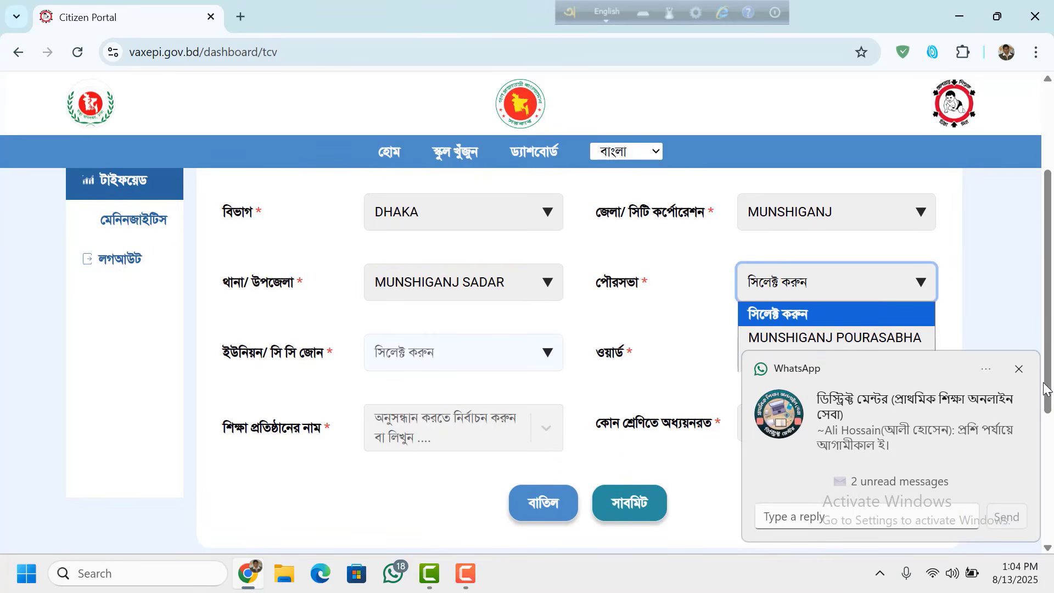
left_click(1024, 371)
left_click(897, 285)
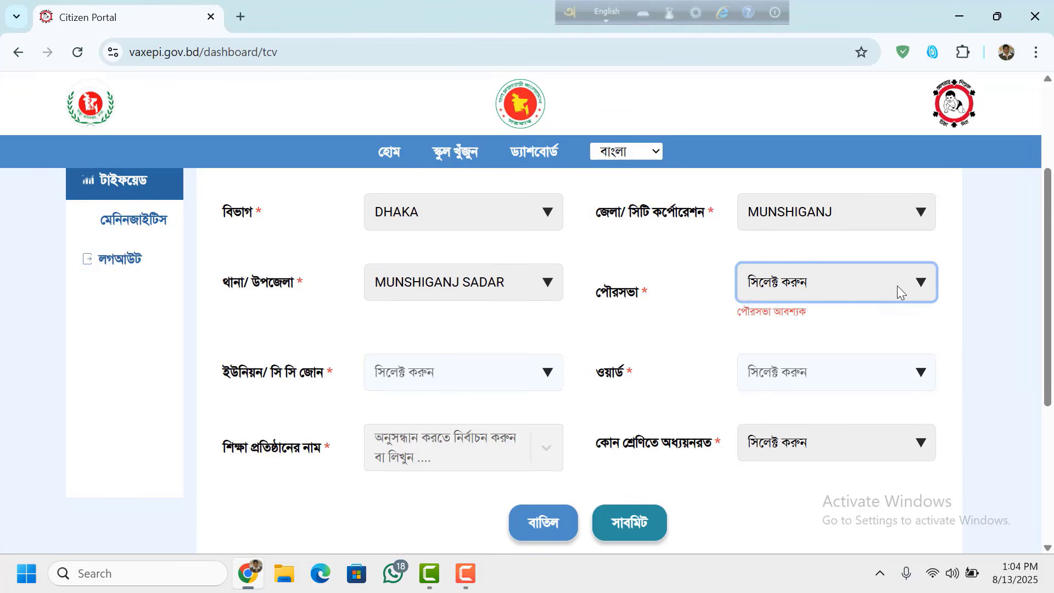
left_click(823, 362)
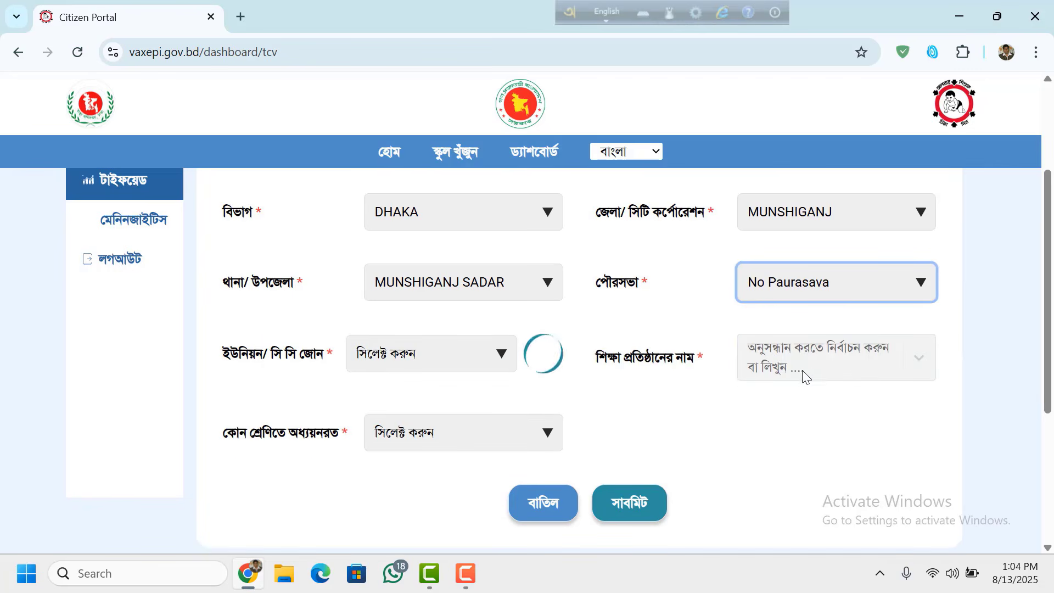
left_click(508, 354)
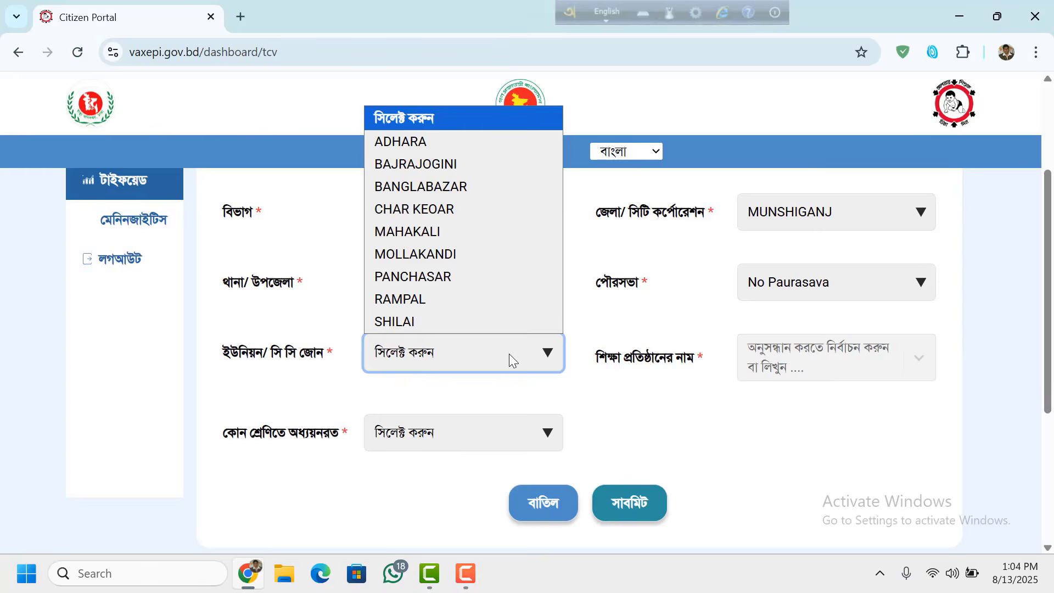
left_click(444, 318)
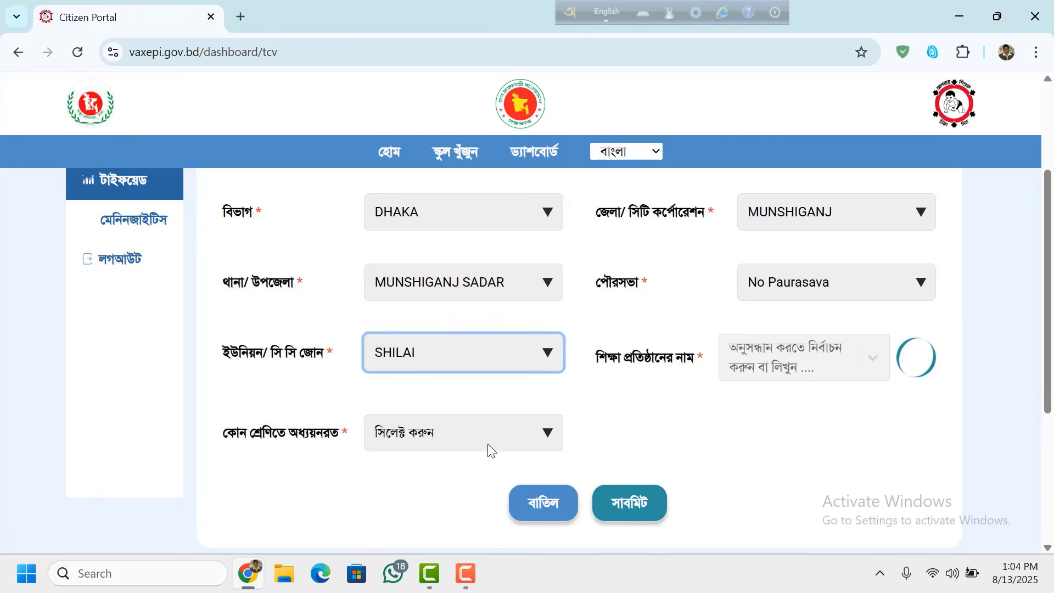
Pick the school পূর্বরাখী সঃ প্রাঃ বিঃ and the pre-primary class.
left_click(834, 357)
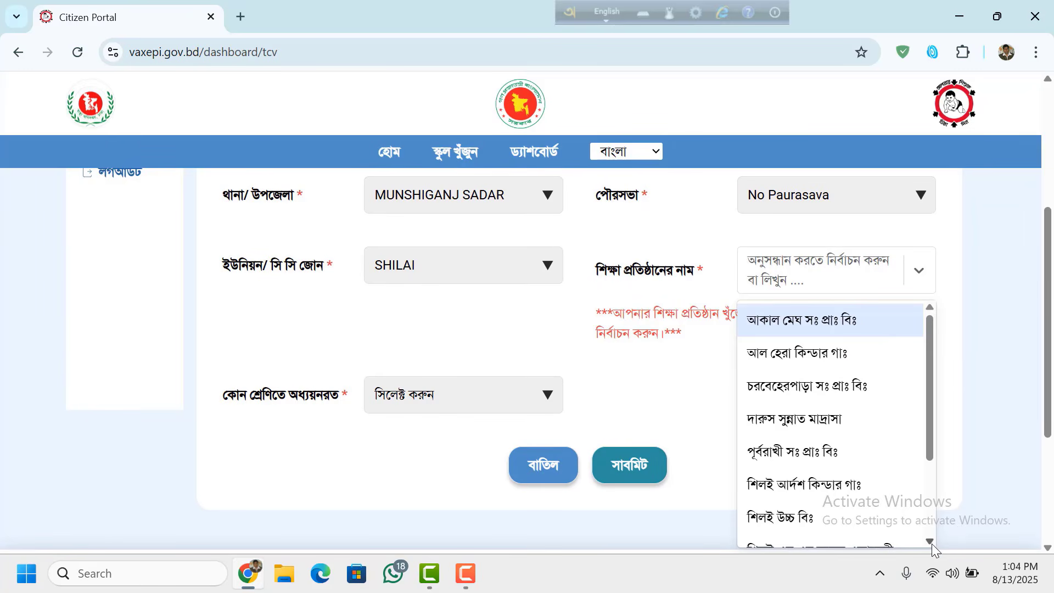
left_click(780, 453)
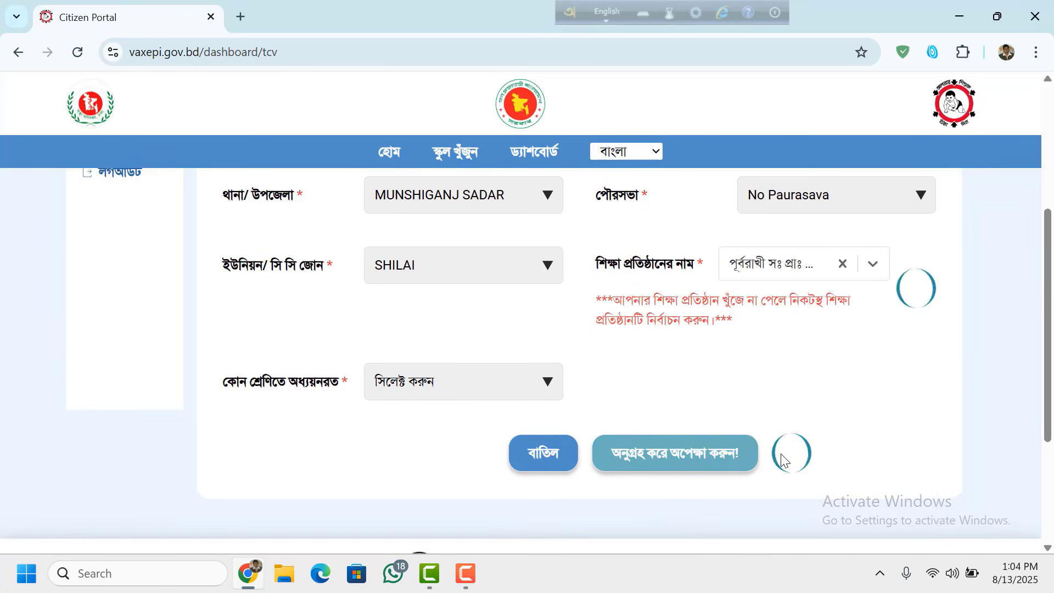
left_click(534, 378)
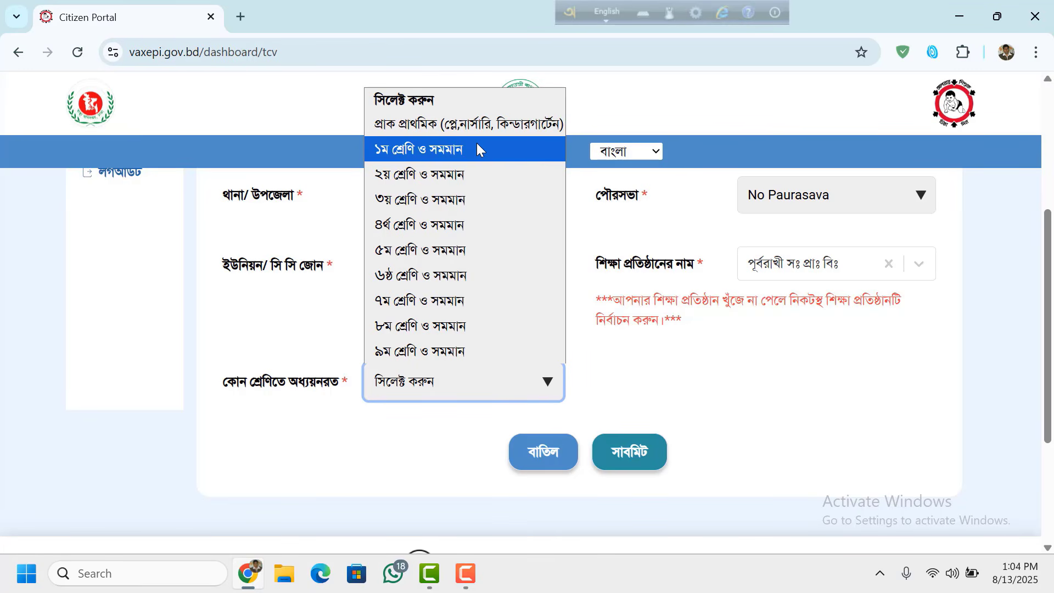
left_click(442, 121)
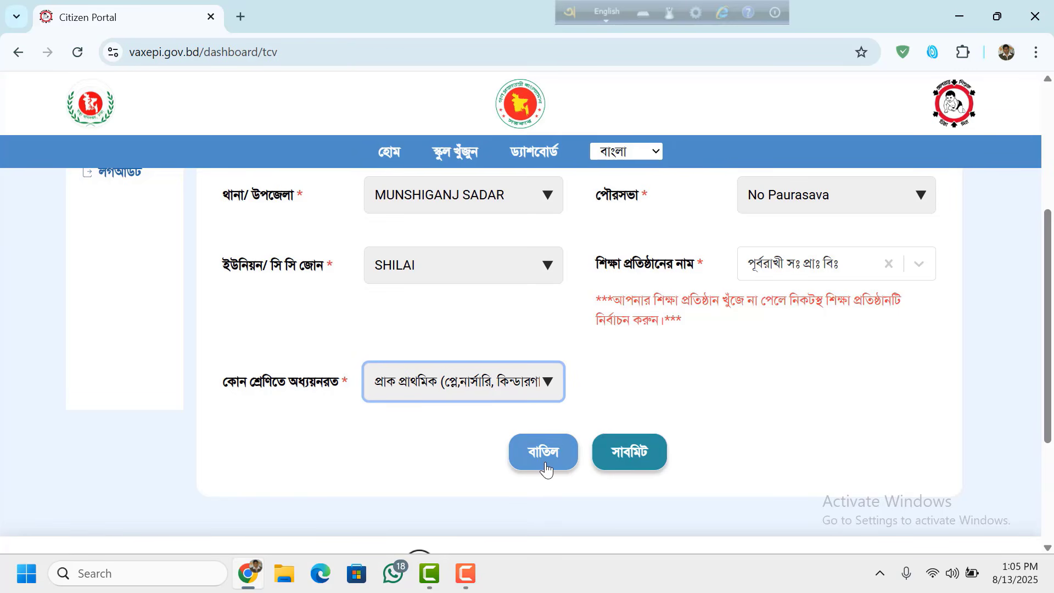
Submit the registration, then download and open the typhoid vaccine card PDF.
left_click(636, 459)
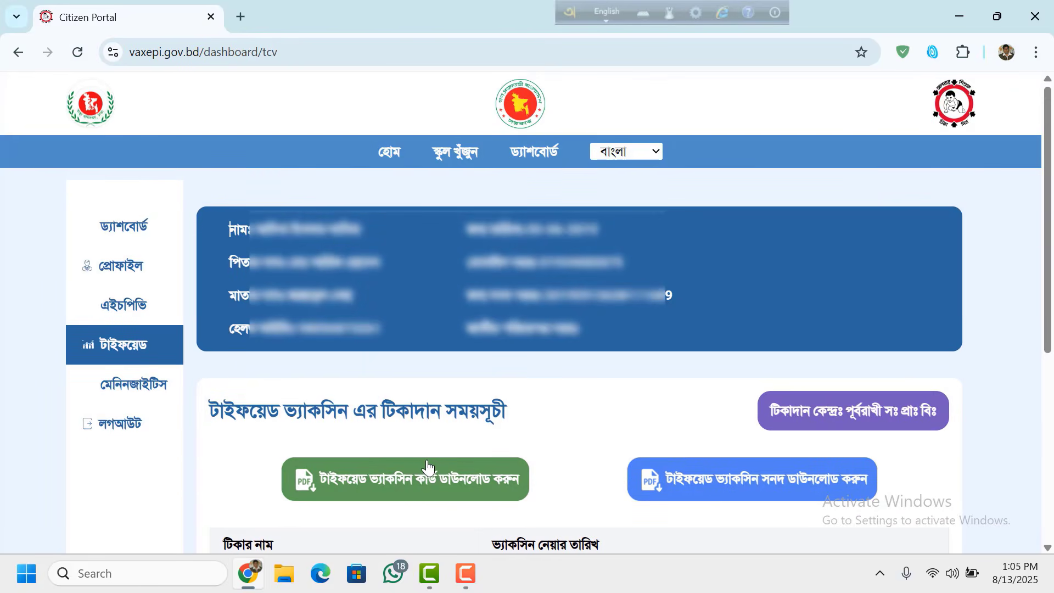
left_click(438, 483)
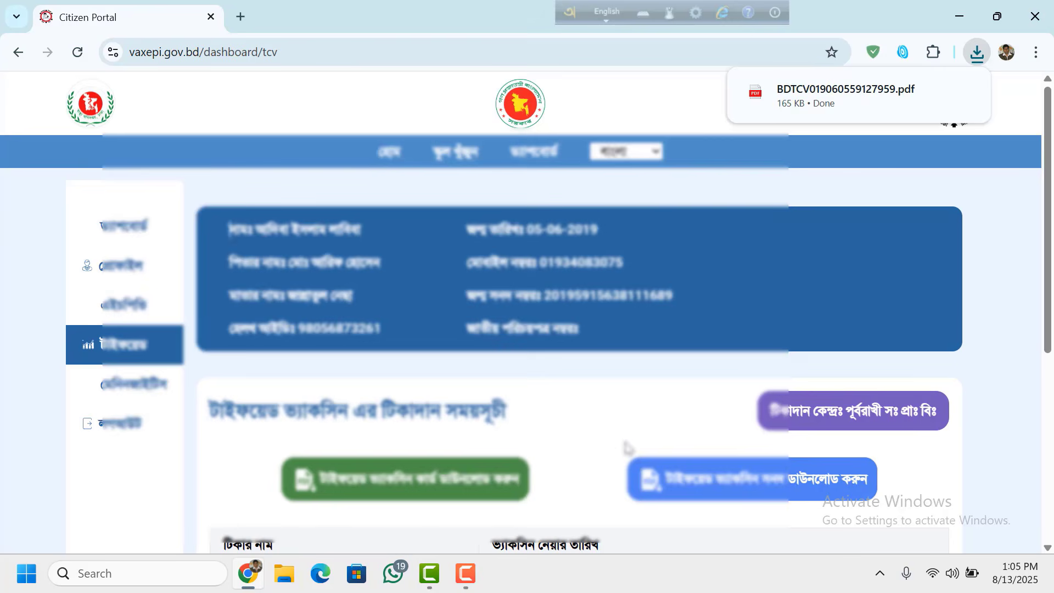
left_click(816, 94)
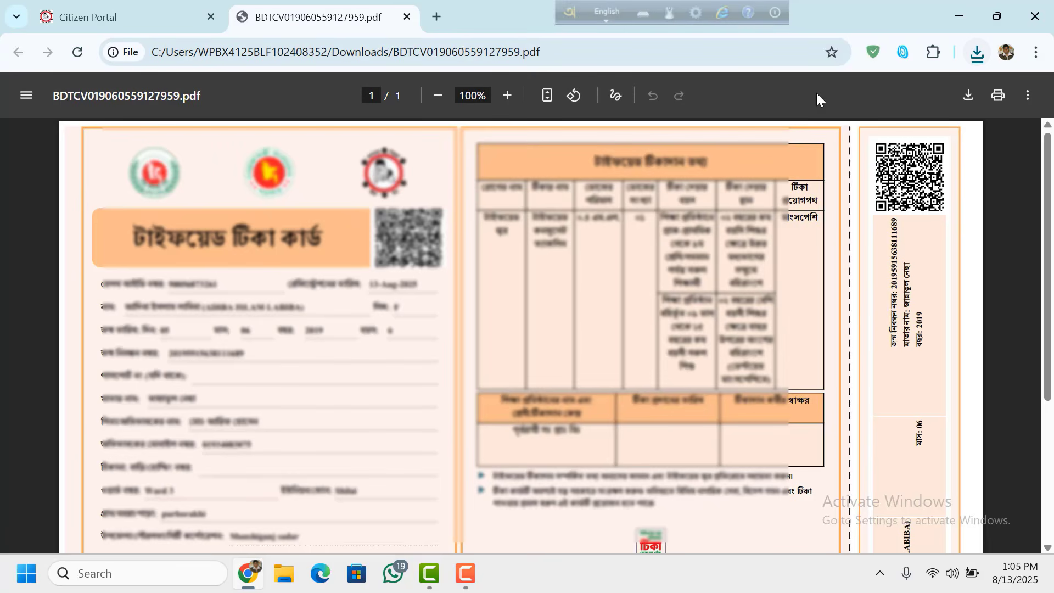
Scroll through the one-page vaccine card PDF to review its details and vaccination table.
left_click(1047, 547)
left_click(1048, 547)
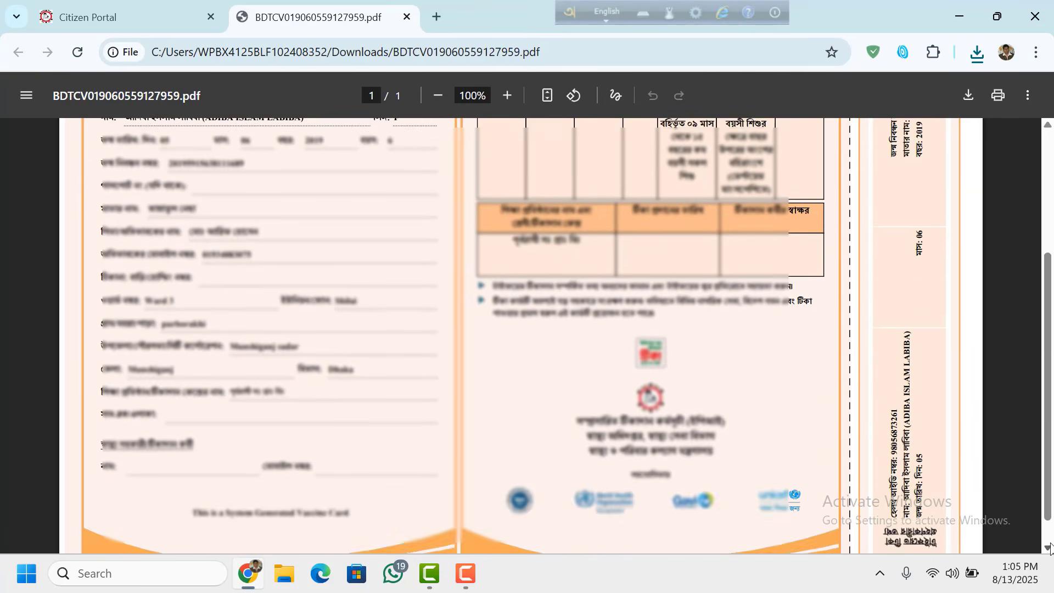
left_click(1047, 547)
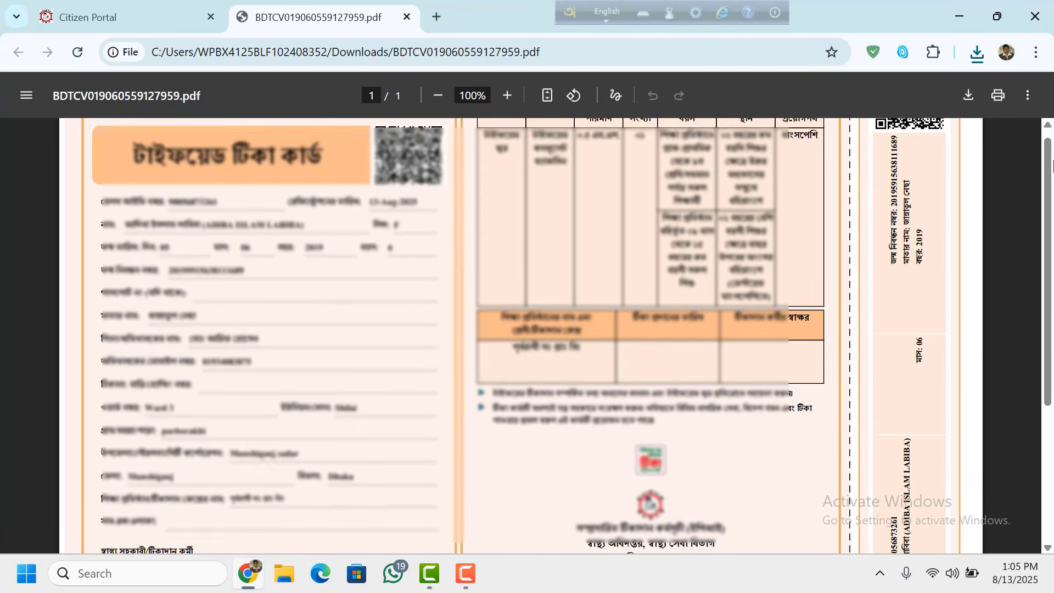